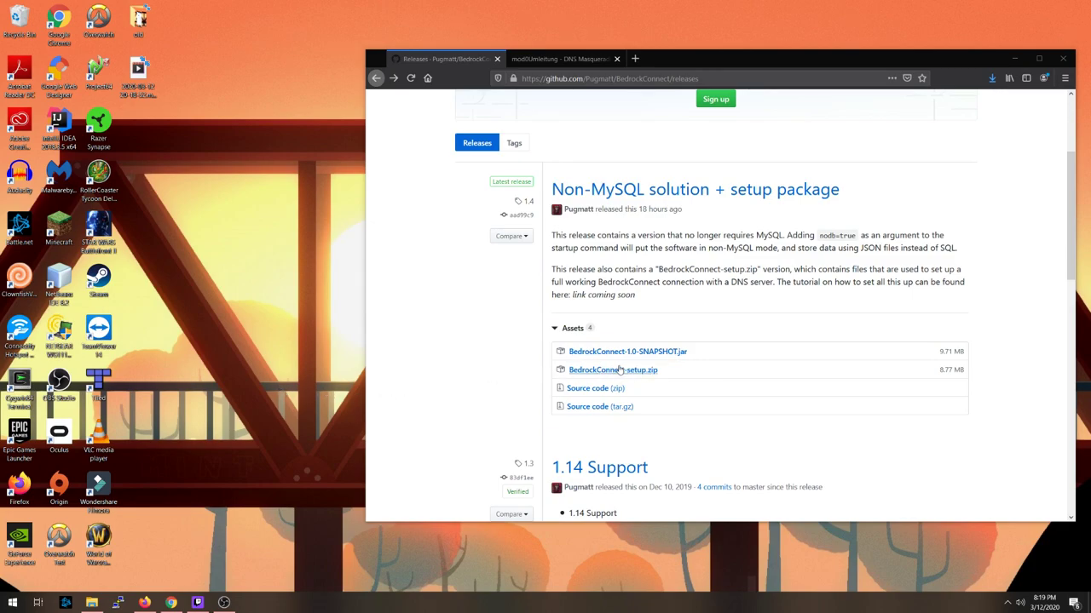
Download BedrockConnect-setup.zip from the latest BedrockConnect release and save it to the Desktop.
{"action": "right_click", "coordinate": [618, 370]}
{"action": "left_click", "coordinate": [652, 417]}
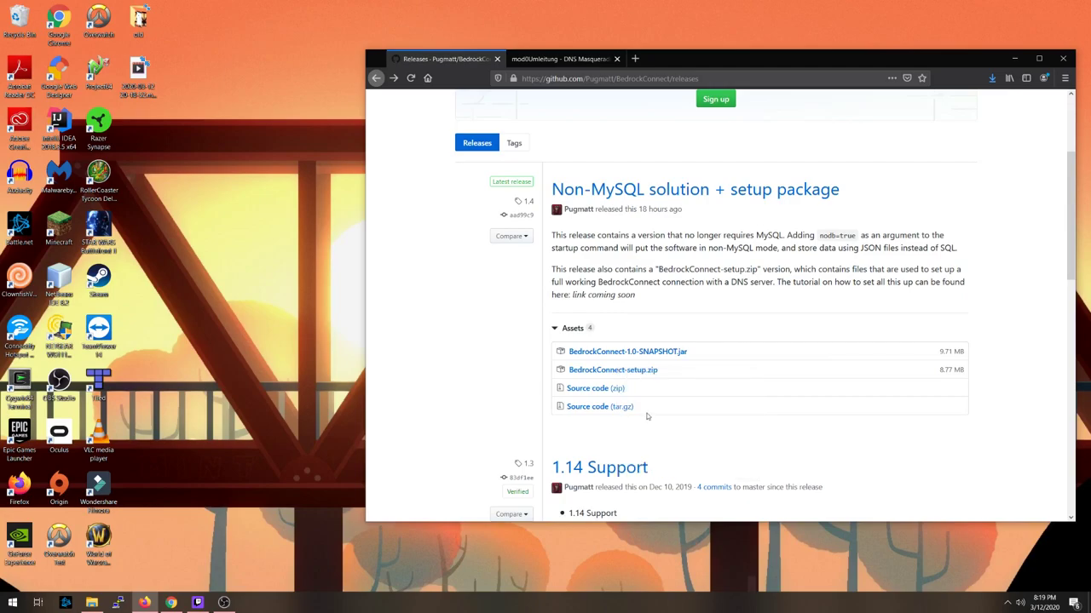
{"action": "left_click", "coordinate": [787, 339]}
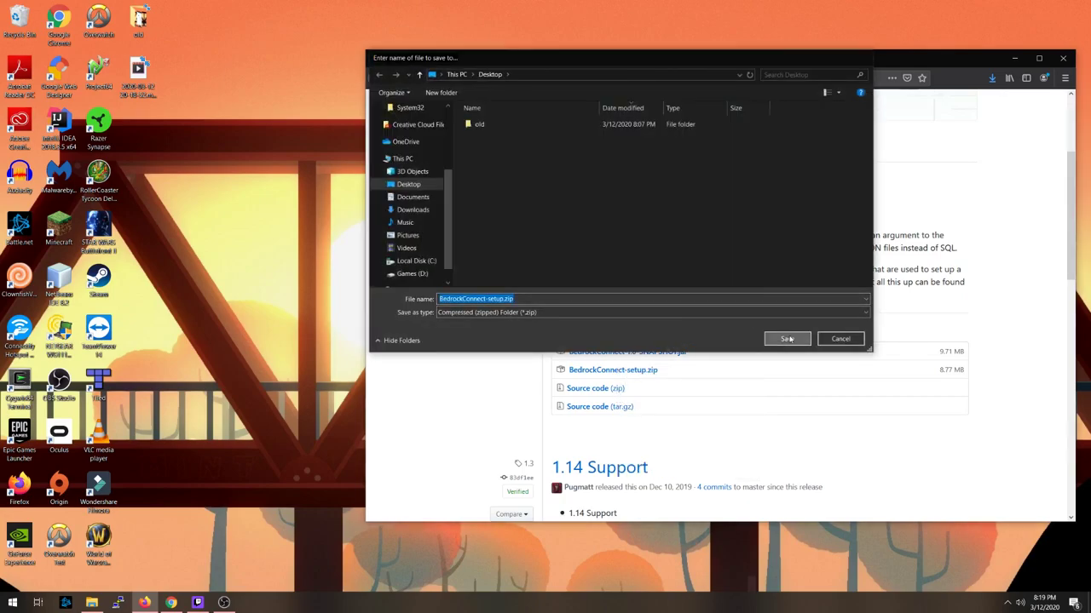
Download the mod0Umleitung installer from its project page and save it to the Desktop.
{"action": "left_click", "coordinate": [559, 59]}
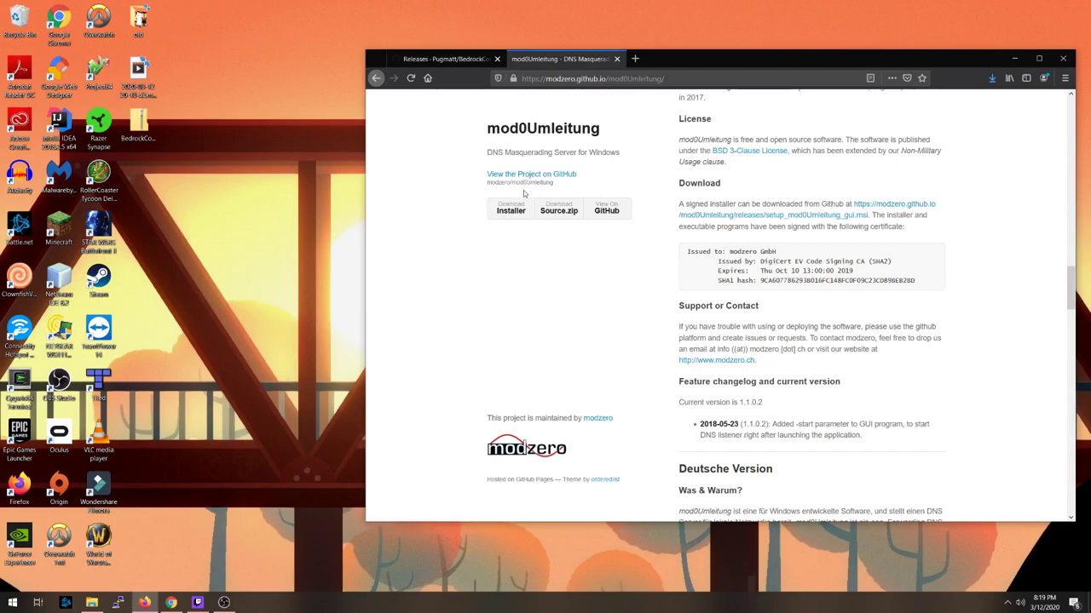
{"action": "right_click", "coordinate": [505, 217]}
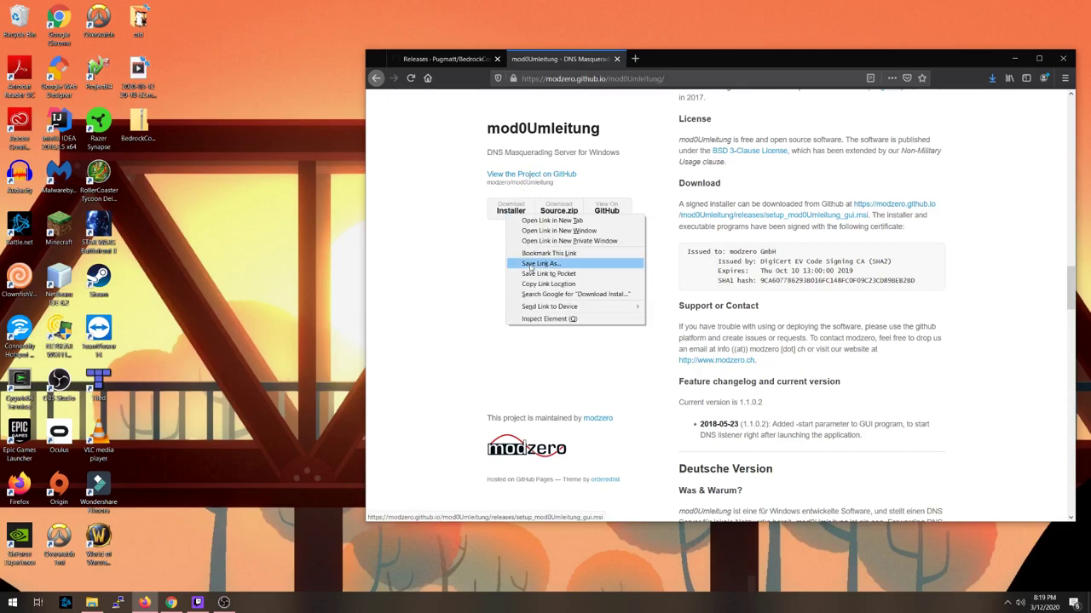
{"action": "left_click", "coordinate": [531, 265]}
{"action": "left_click", "coordinate": [788, 337]}
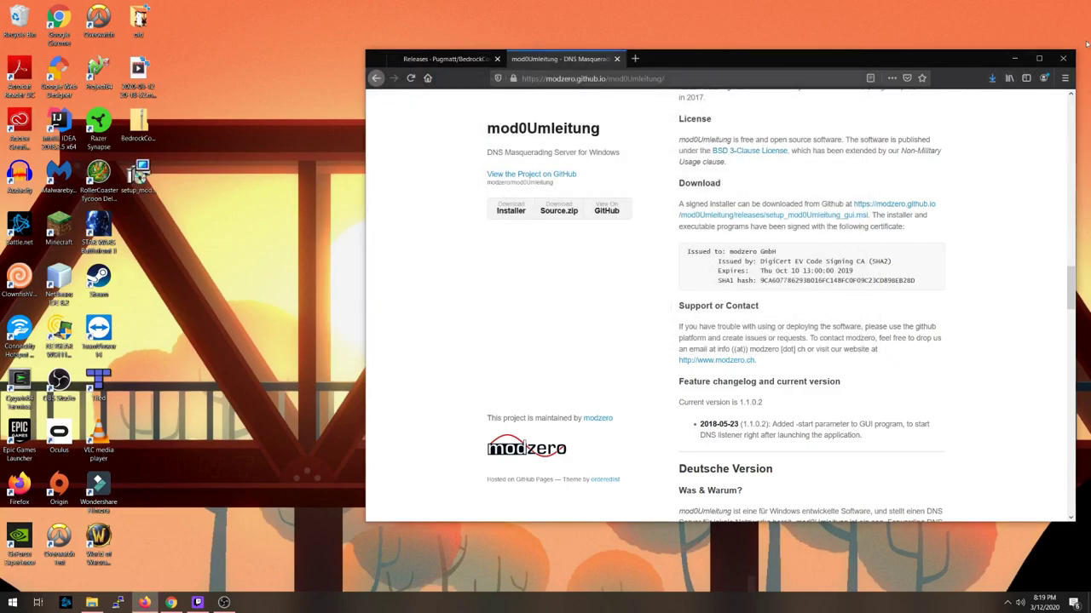
Minimize the browser and move the two downloaded files to the open middle area of the desktop.
{"action": "left_click", "coordinate": [1014, 58]}
{"action": "left_click_drag", "start_coordinate": [203, 132], "coordinate": [119, 198]}
{"action": "left_click_drag", "start_coordinate": [138, 175], "coordinate": [416, 177]}
{"action": "left_click_drag", "start_coordinate": [414, 128], "coordinate": [454, 175]}
Extract BedrockConnect-setup.zip to the default BedrockConnect-setup folder on the Desktop and close the archive window.
{"action": "double_click", "coordinate": [454, 174]}
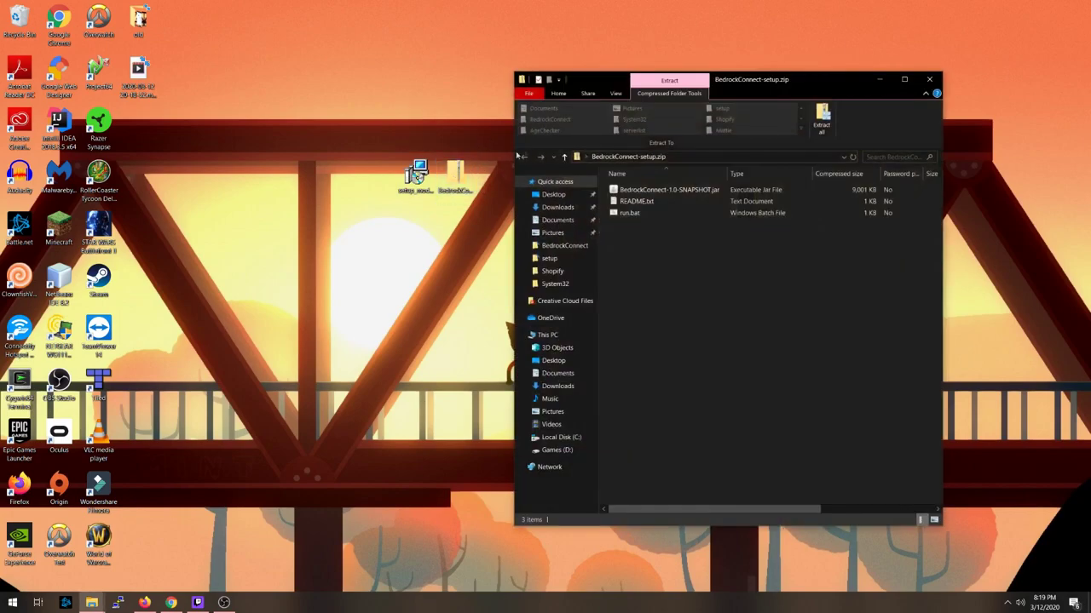
{"action": "left_click", "coordinate": [821, 118]}
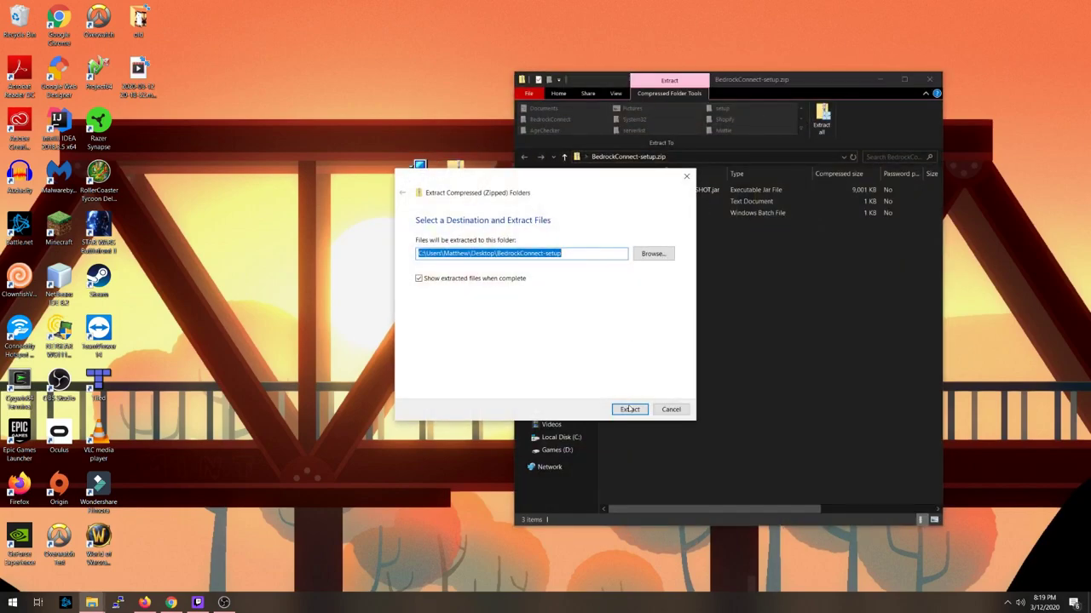
{"action": "left_click", "coordinate": [631, 409]}
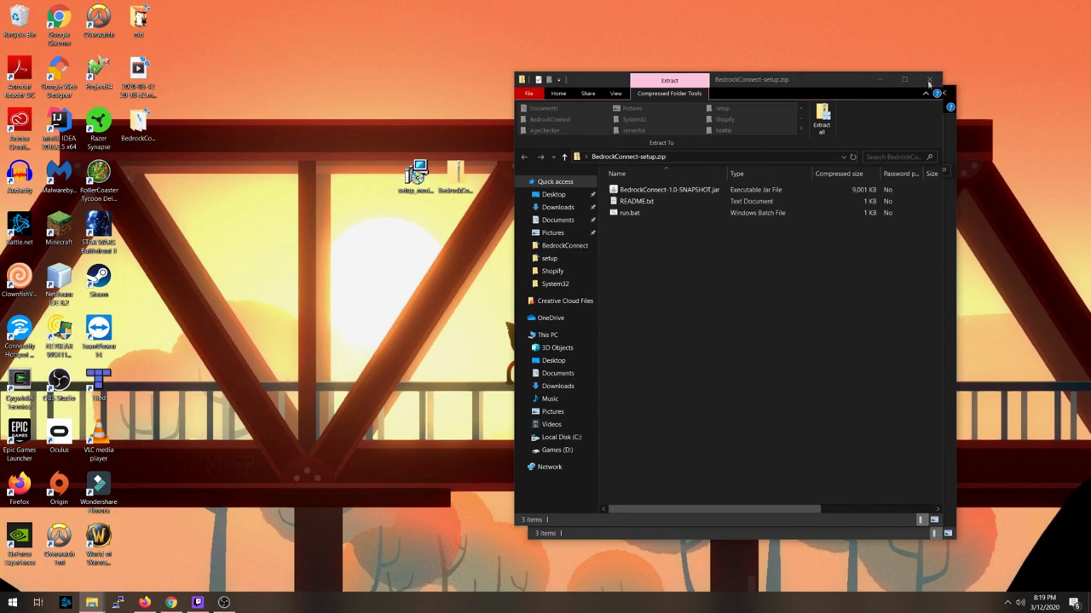
{"action": "left_click", "coordinate": [928, 83]}
{"action": "left_click_drag", "start_coordinate": [706, 97], "coordinate": [754, 94]}
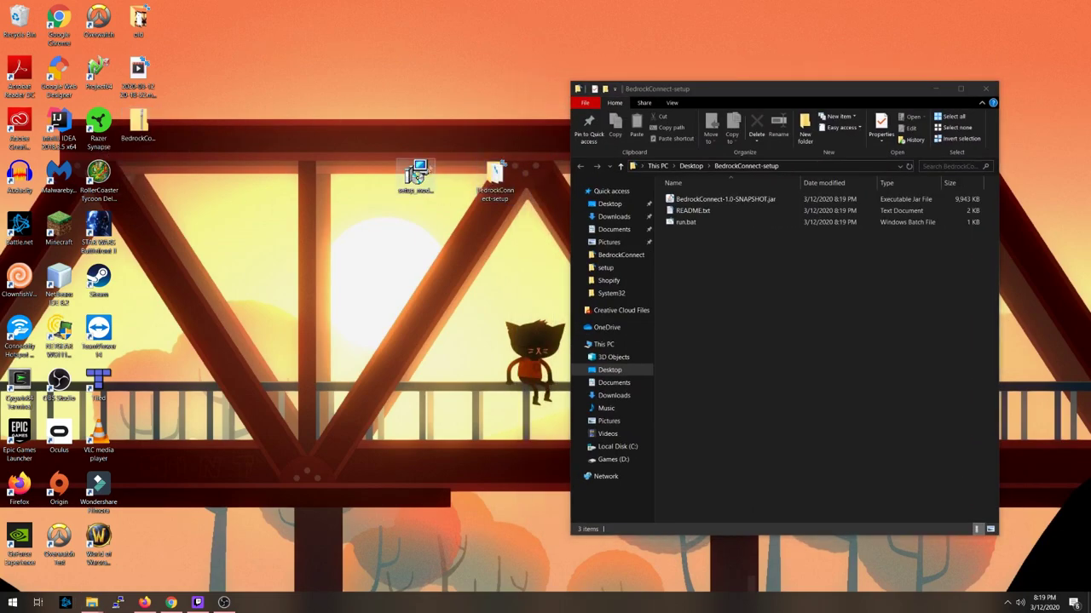
Install mod0Umleitung with the default options, set the installer file aside and place the program's shortcut beside the BedrockConnect-setup folder.
{"action": "left_click", "coordinate": [421, 177]}
{"action": "double_click", "coordinate": [417, 174]}
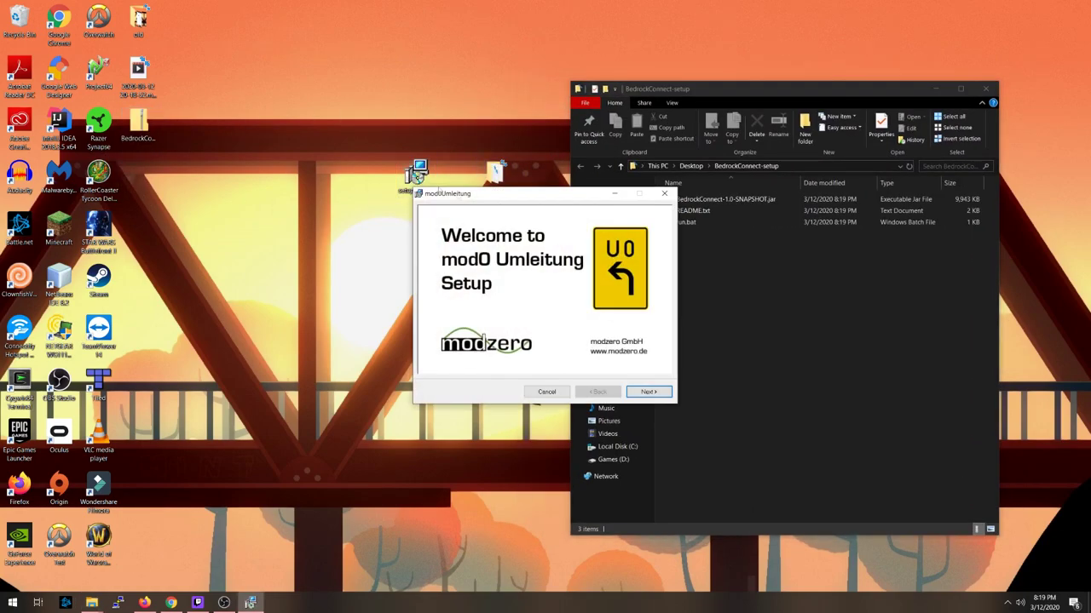
{"action": "left_click", "coordinate": [645, 393]}
{"action": "left_click", "coordinate": [645, 393]}
{"action": "left_click", "coordinate": [645, 393]}
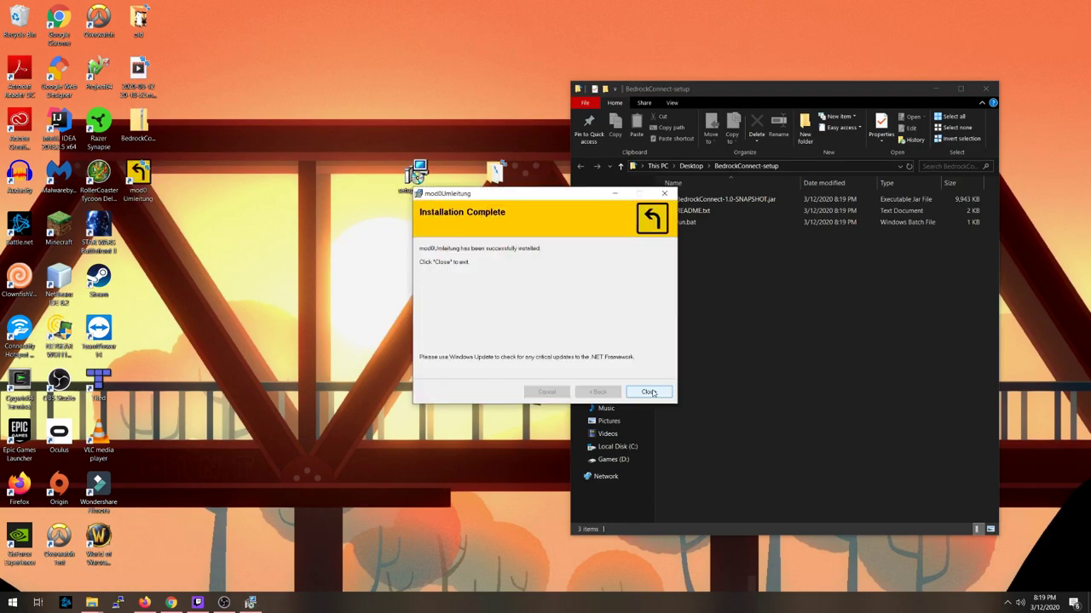
{"action": "left_click", "coordinate": [645, 392]}
{"action": "left_click_drag", "start_coordinate": [417, 181], "coordinate": [141, 229]}
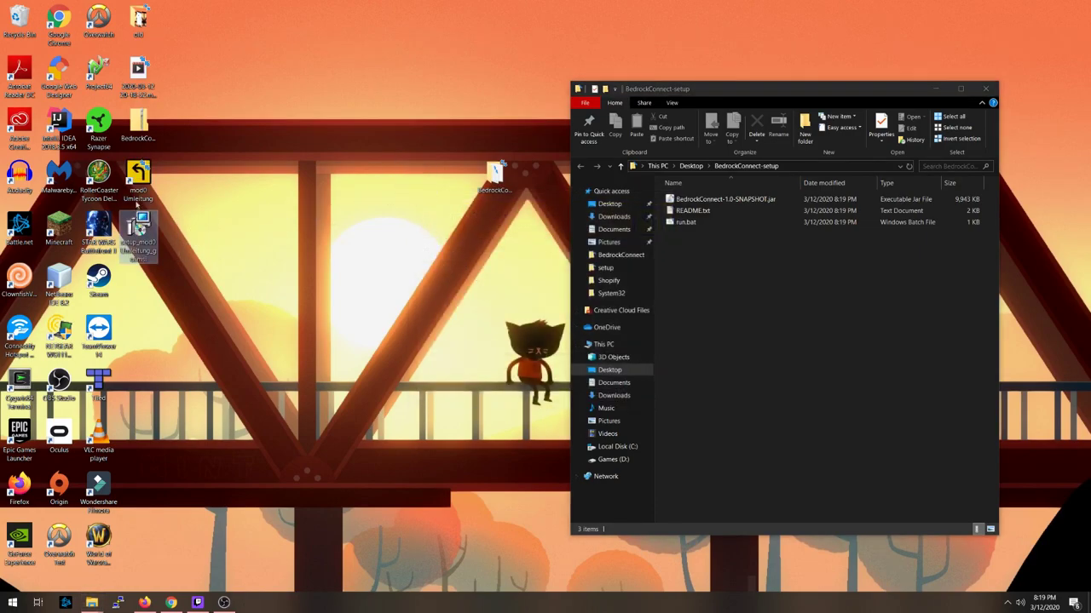
{"action": "left_click_drag", "start_coordinate": [138, 174], "coordinate": [453, 196]}
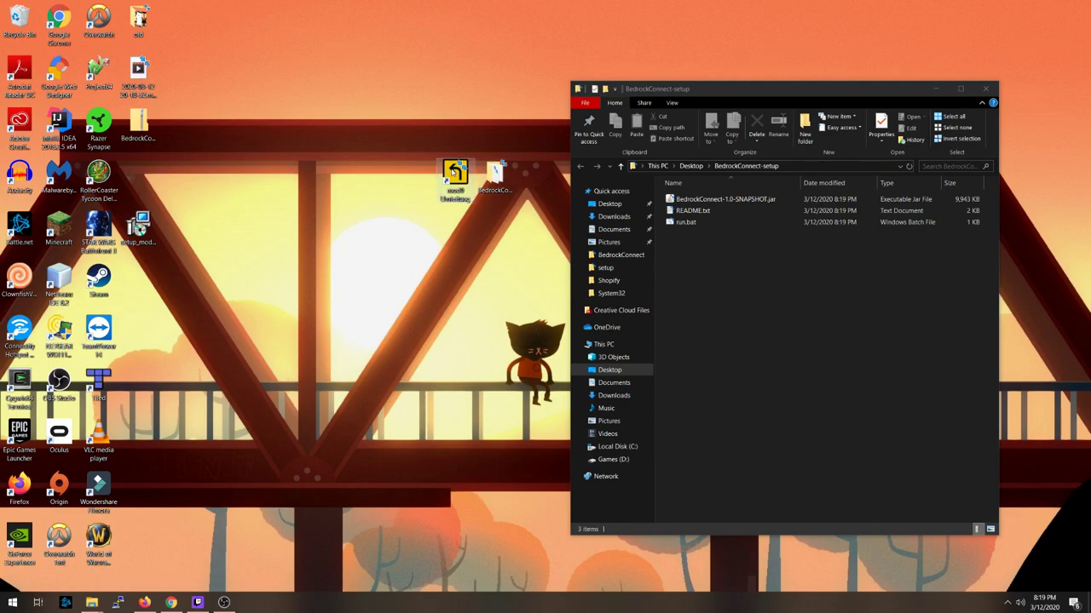
Launch mod0Umleitung and try to start its DNS server.
{"action": "double_click", "coordinate": [454, 171]}
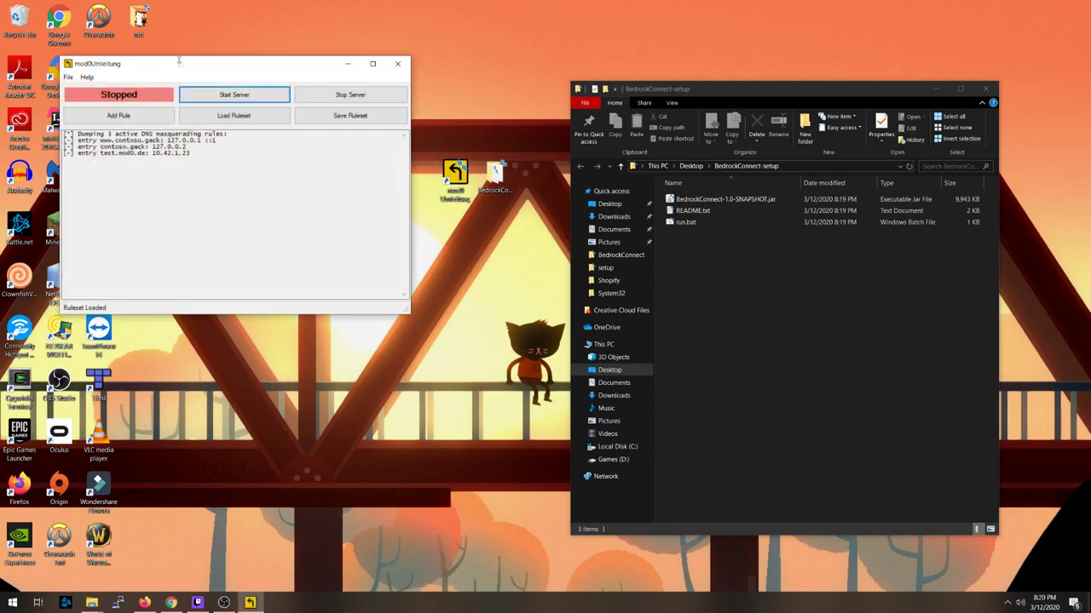
{"action": "left_click_drag", "start_coordinate": [179, 61], "coordinate": [280, 206]}
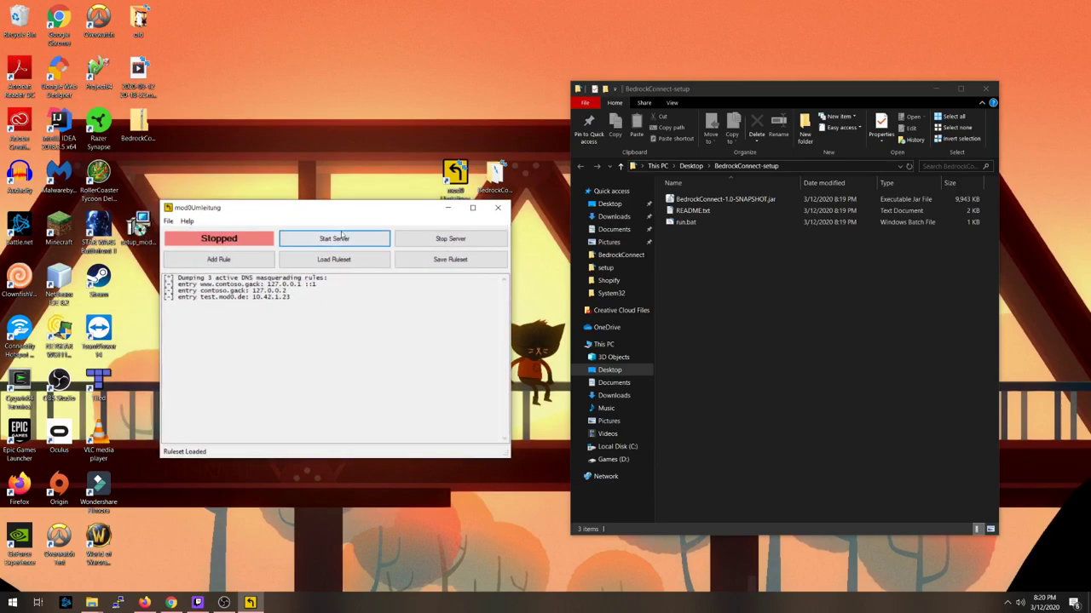
{"action": "left_click", "coordinate": [342, 239]}
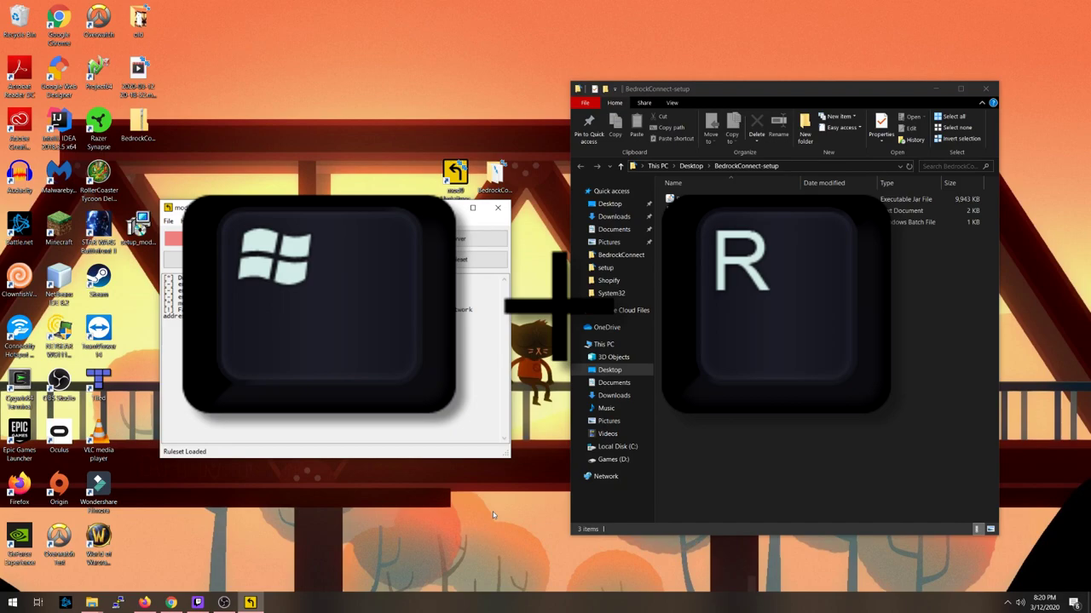
Open a command prompt with administrator rights by running cmd elevated.
{"action": "key", "text": "super+r"}
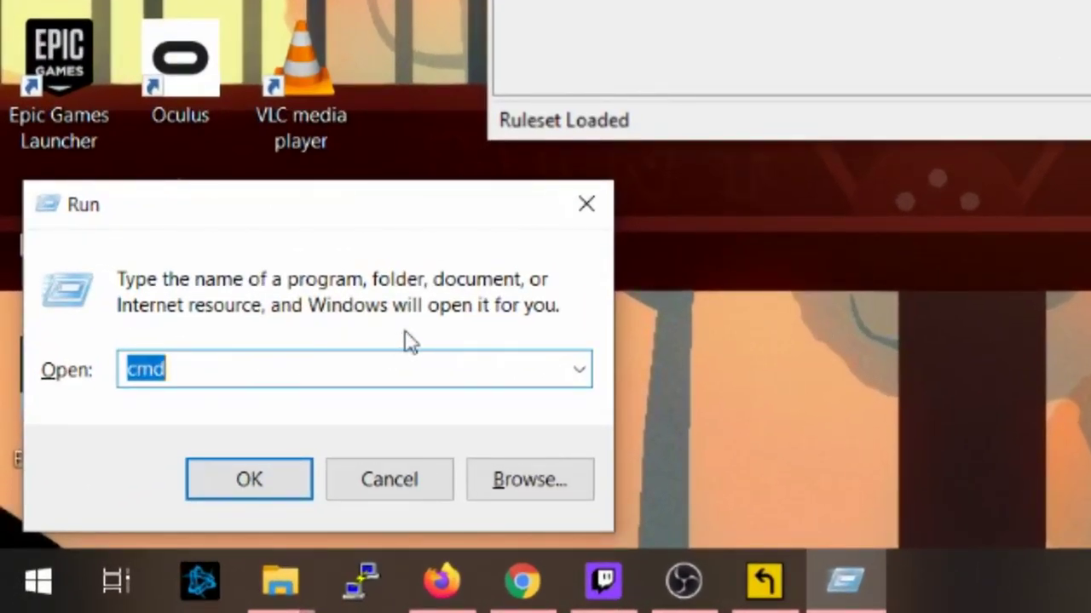
{"action": "left_click", "coordinate": [397, 370]}
{"action": "left_click_drag", "start_coordinate": [167, 369], "coordinate": [85, 385]}
{"action": "left_click", "coordinate": [117, 380]}
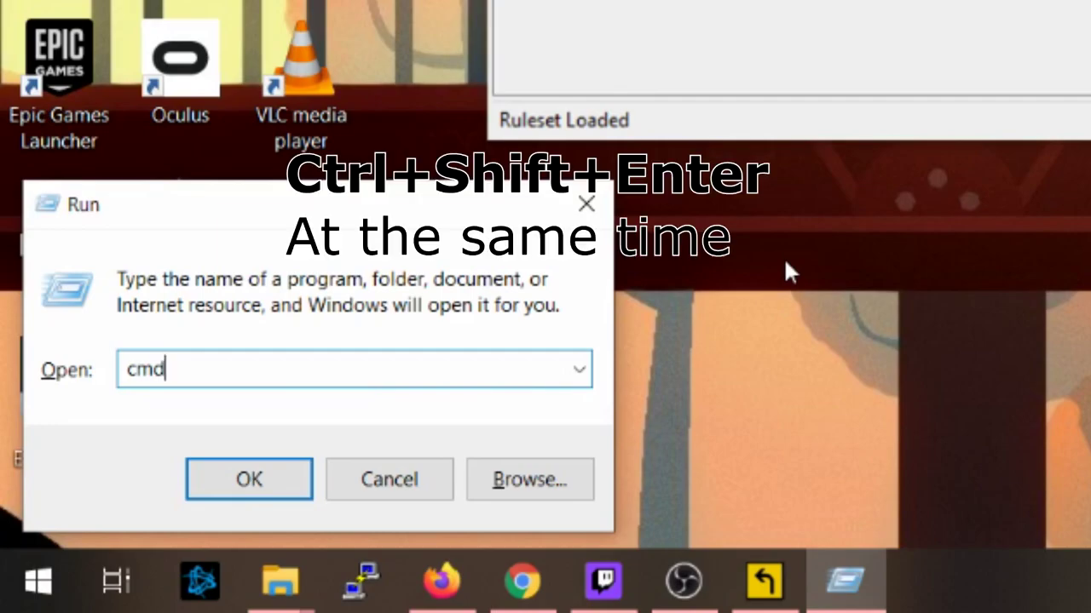
{"action": "key", "text": "ctrl+shift+Return"}
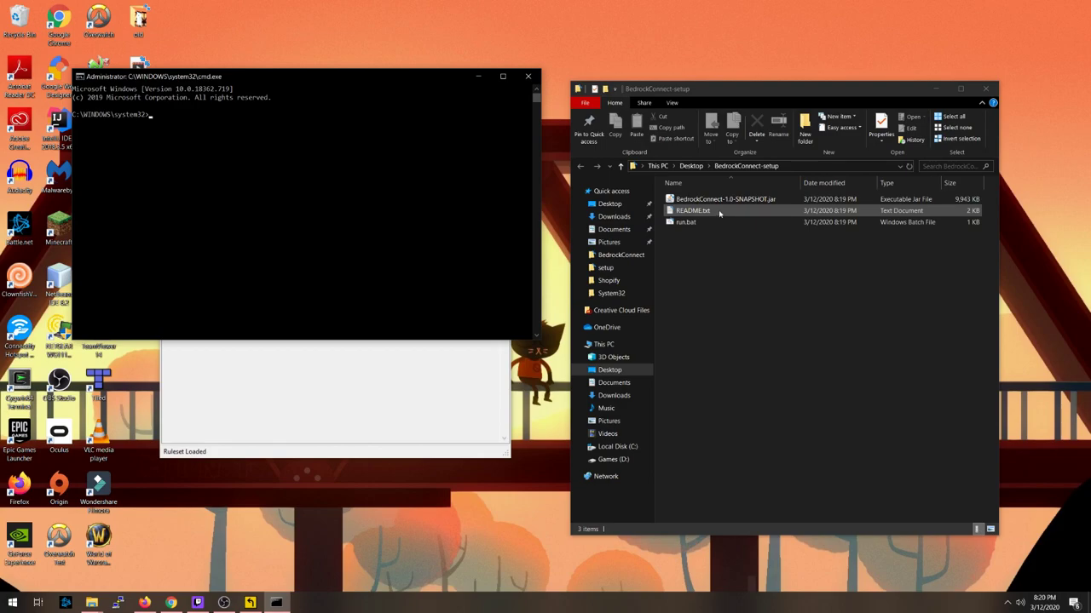
Copy the REG add command that disables the DNS Client service from README.txt, and minimize the file.
{"action": "double_click", "coordinate": [718, 211]}
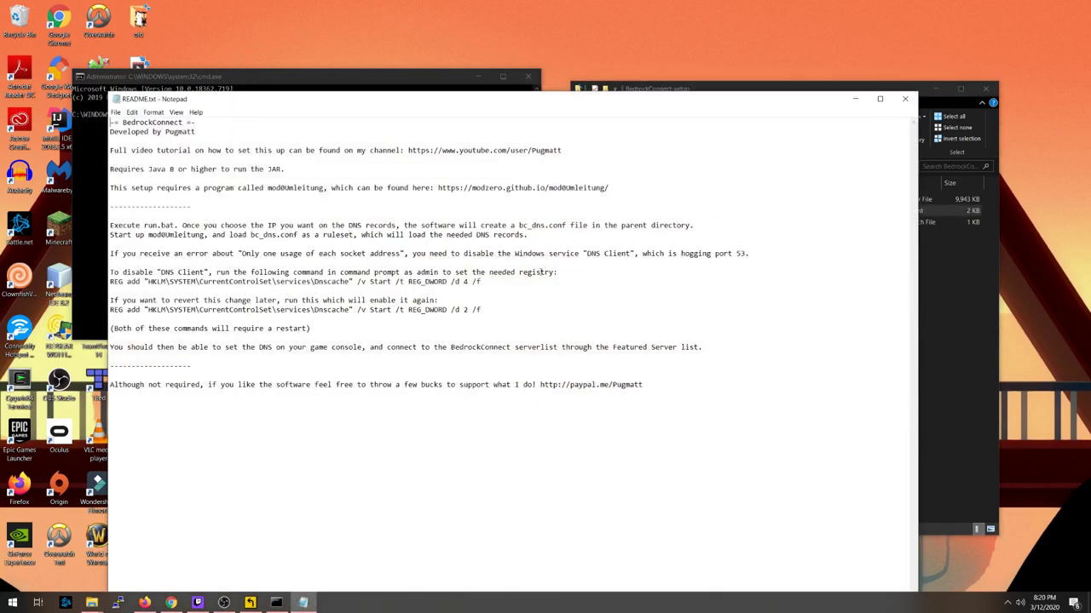
{"action": "left_click_drag", "start_coordinate": [497, 281], "coordinate": [108, 281]}
{"action": "right_click", "coordinate": [277, 287]}
{"action": "left_click", "coordinate": [308, 316]}
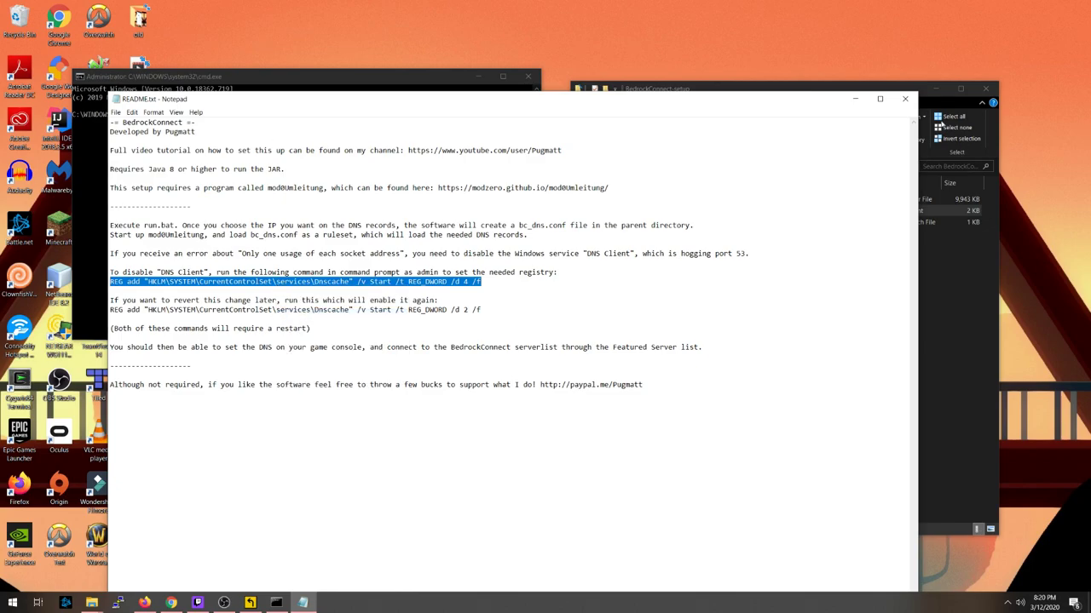
{"action": "left_click", "coordinate": [854, 99]}
Run REG add "HKLM\SYSTEM\CurrentControlSet\services\Dnscache" /v Start /t REG_DWORD /d 4 /f in the administrator command prompt.
{"action": "left_click_drag", "start_coordinate": [335, 86], "coordinate": [373, 216]}
{"action": "right_click", "coordinate": [389, 325]}
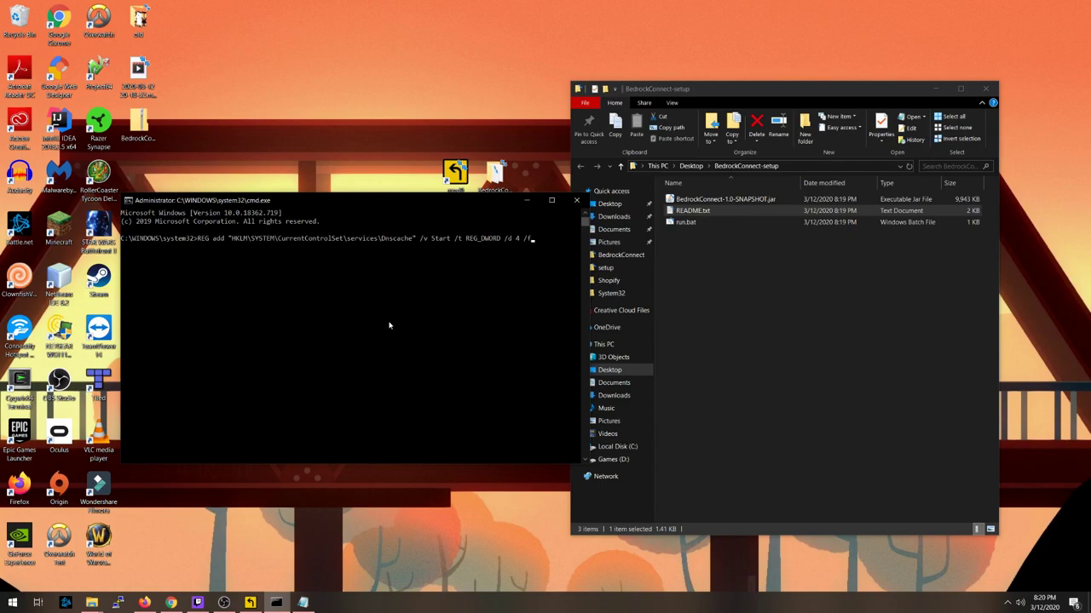
{"action": "key", "text": "Return"}
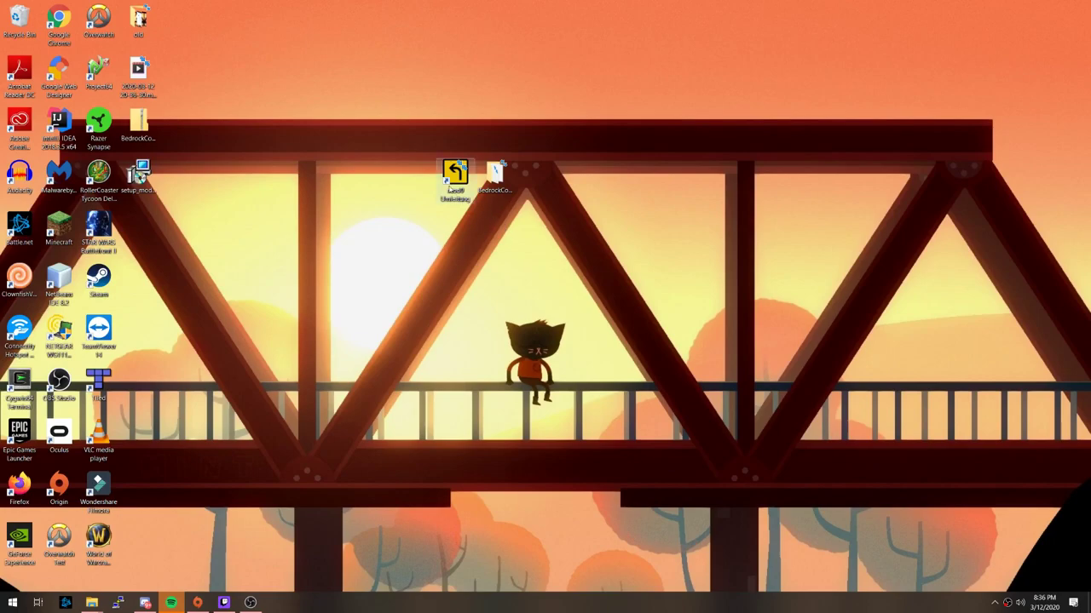
Launch mod0Umleitung after the restart, test it by starting the DNS server, and stop the server again.
{"action": "double_click", "coordinate": [454, 177]}
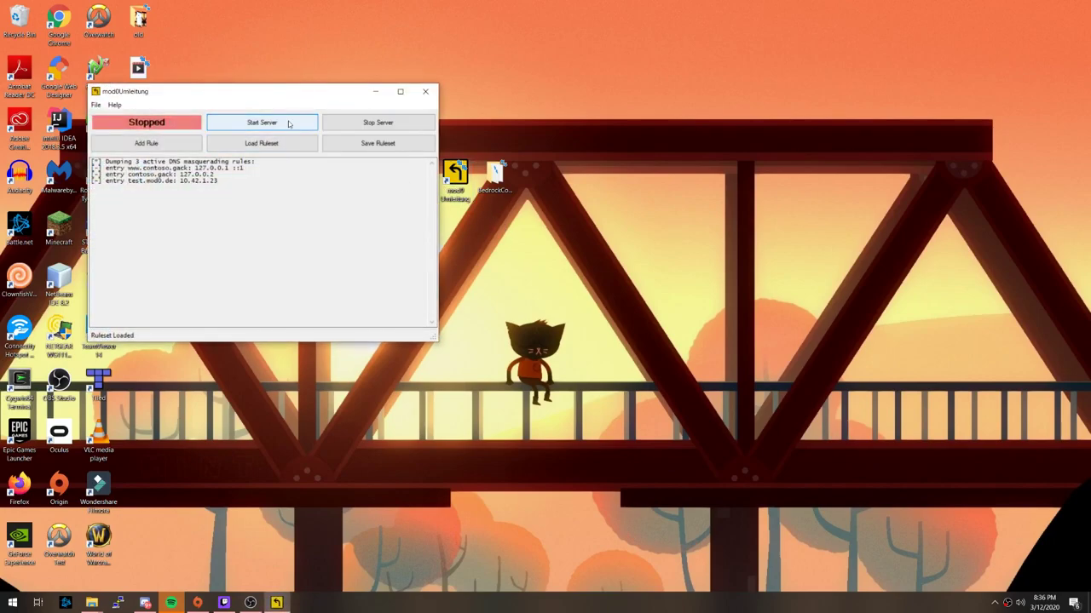
{"action": "left_click", "coordinate": [288, 123]}
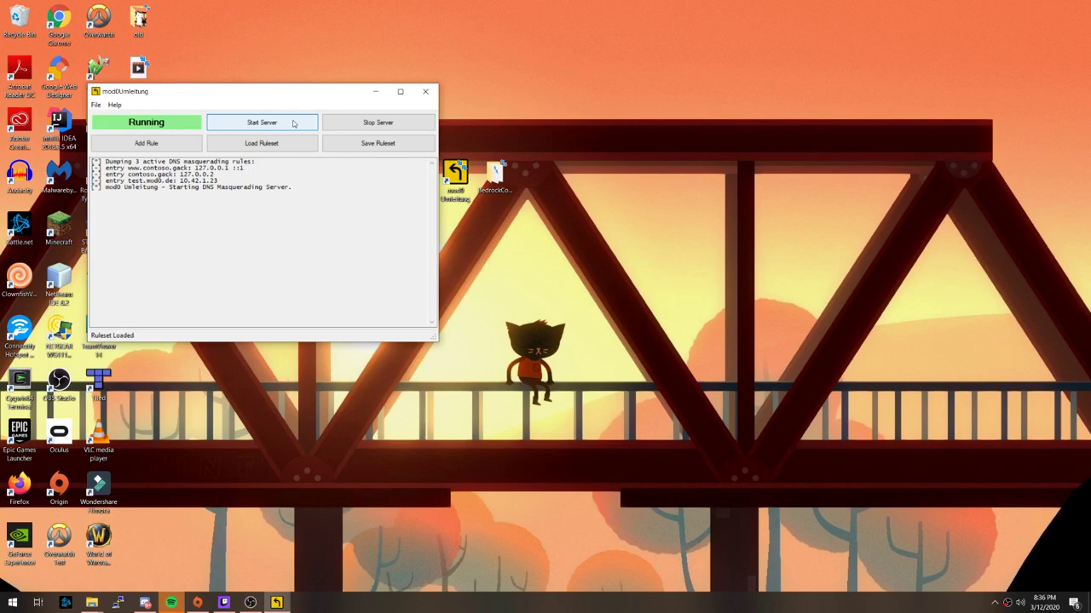
{"action": "left_click", "coordinate": [402, 125]}
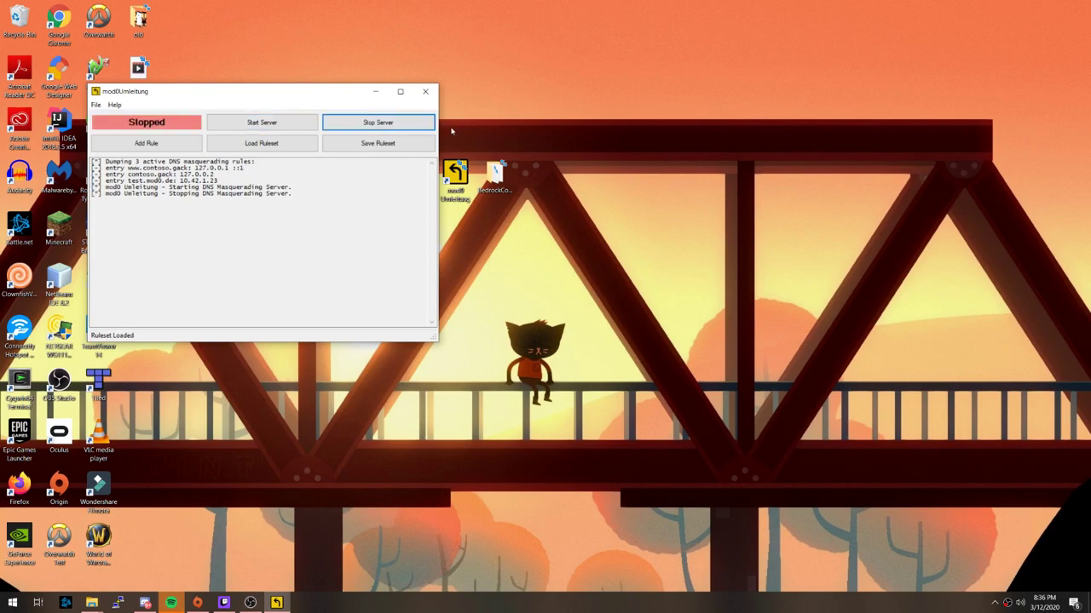
Run run.bat from the BedrockConnect-setup folder, allow it past Windows SmartScreen, and minimize the folder window.
{"action": "double_click", "coordinate": [494, 174]}
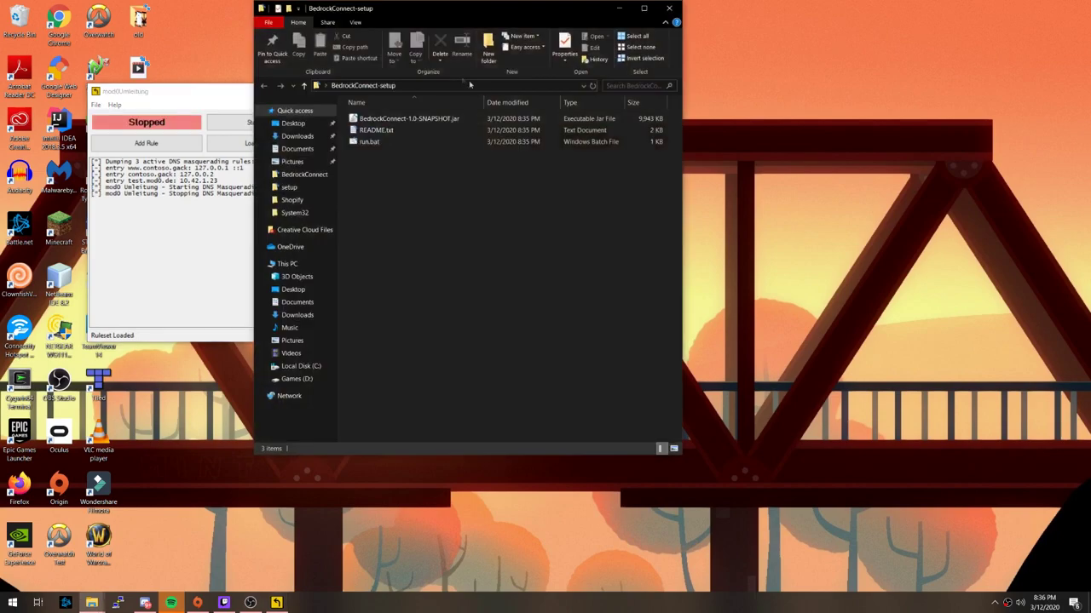
{"action": "left_click_drag", "start_coordinate": [449, 17], "coordinate": [701, 94]}
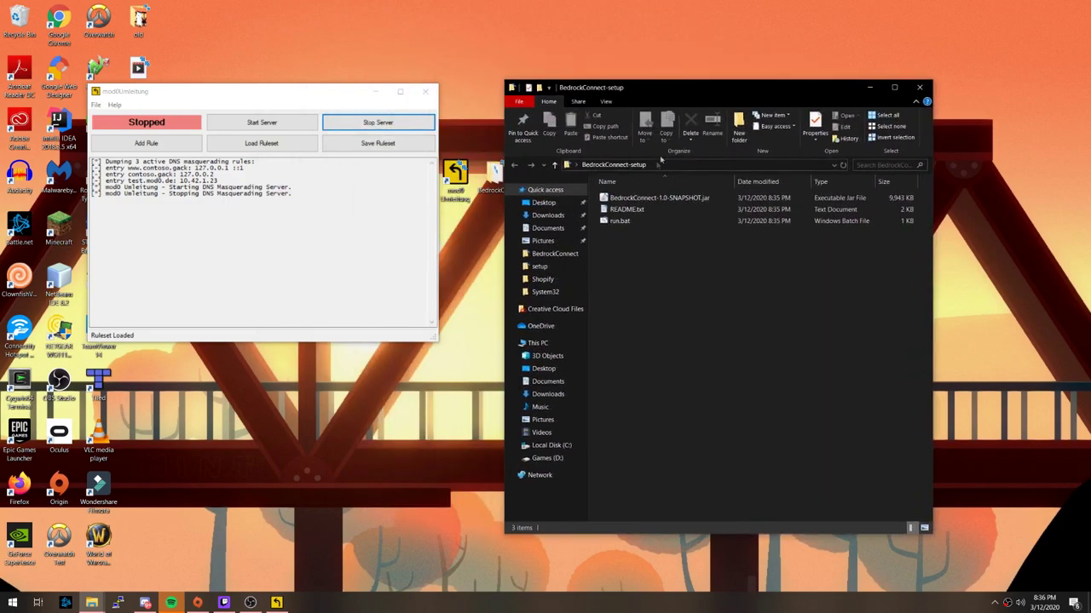
{"action": "double_click", "coordinate": [630, 222]}
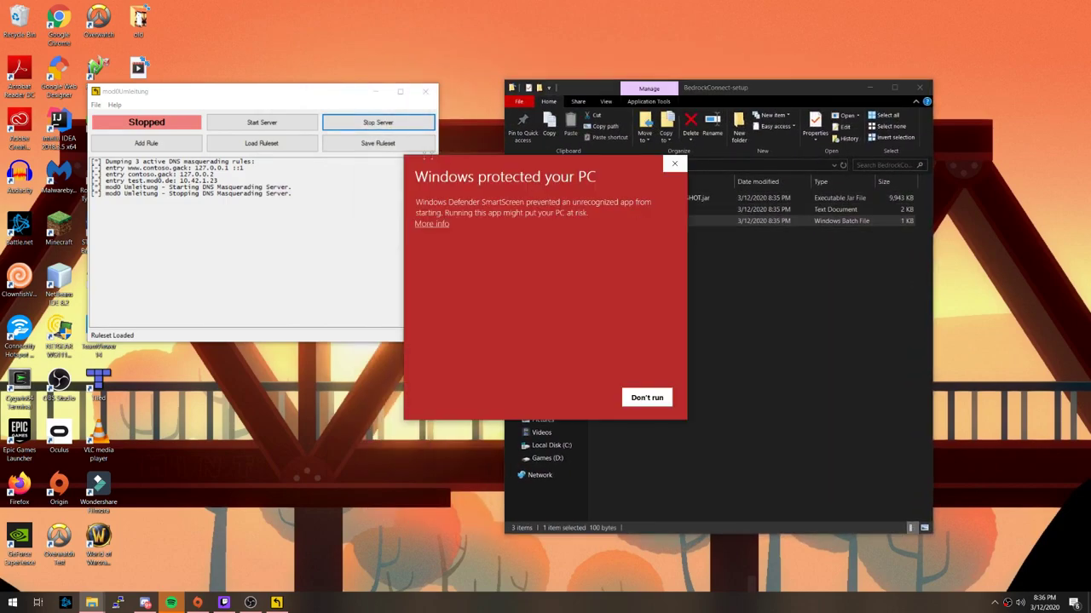
{"action": "left_click", "coordinate": [432, 225]}
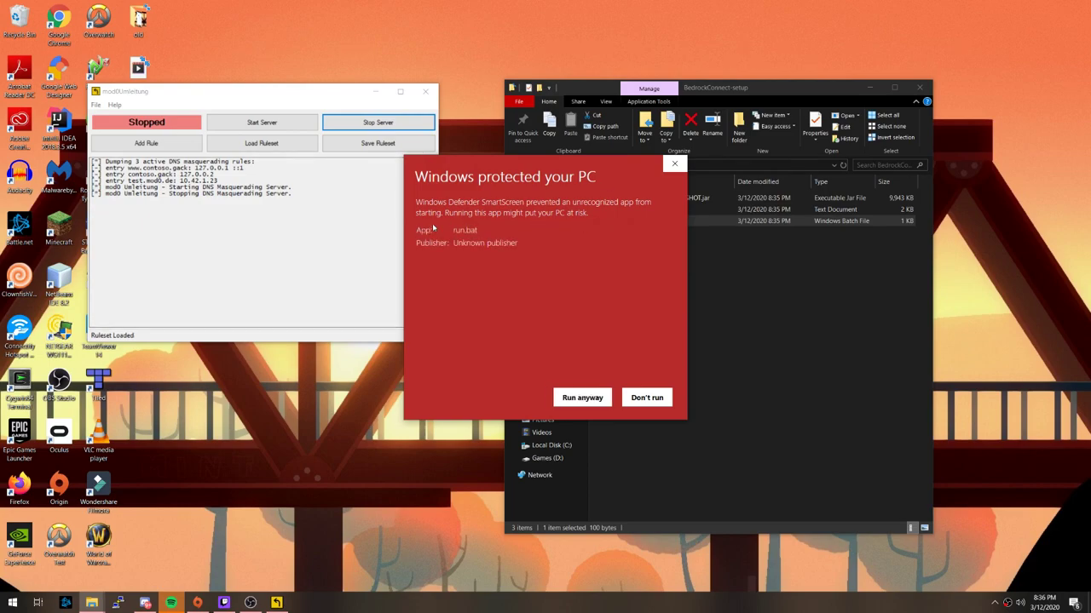
{"action": "left_click", "coordinate": [582, 397]}
{"action": "left_click_drag", "start_coordinate": [259, 113], "coordinate": [655, 175]}
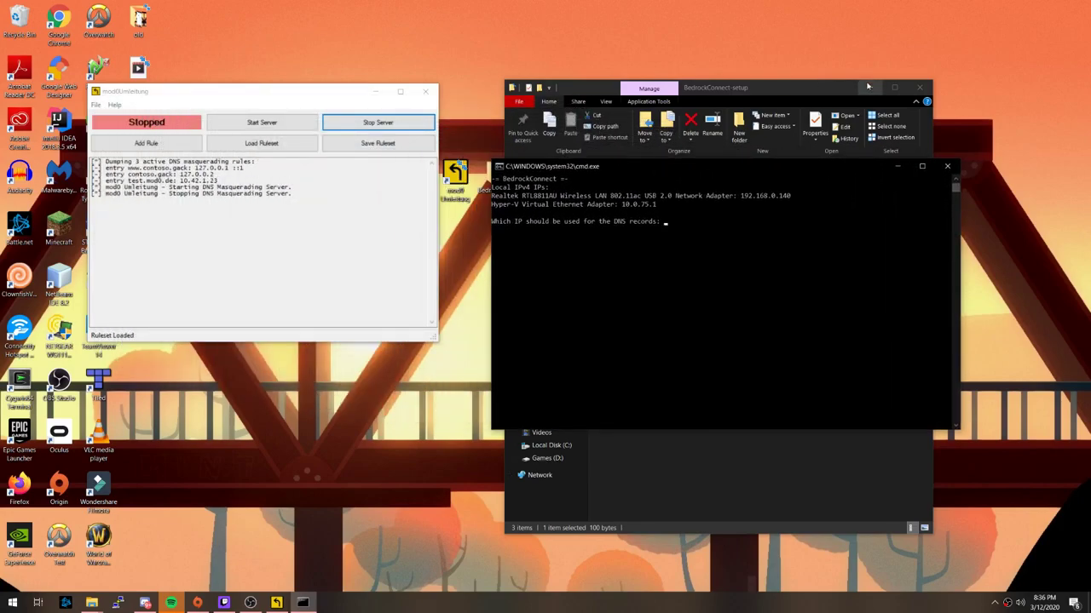
{"action": "left_click", "coordinate": [869, 87]}
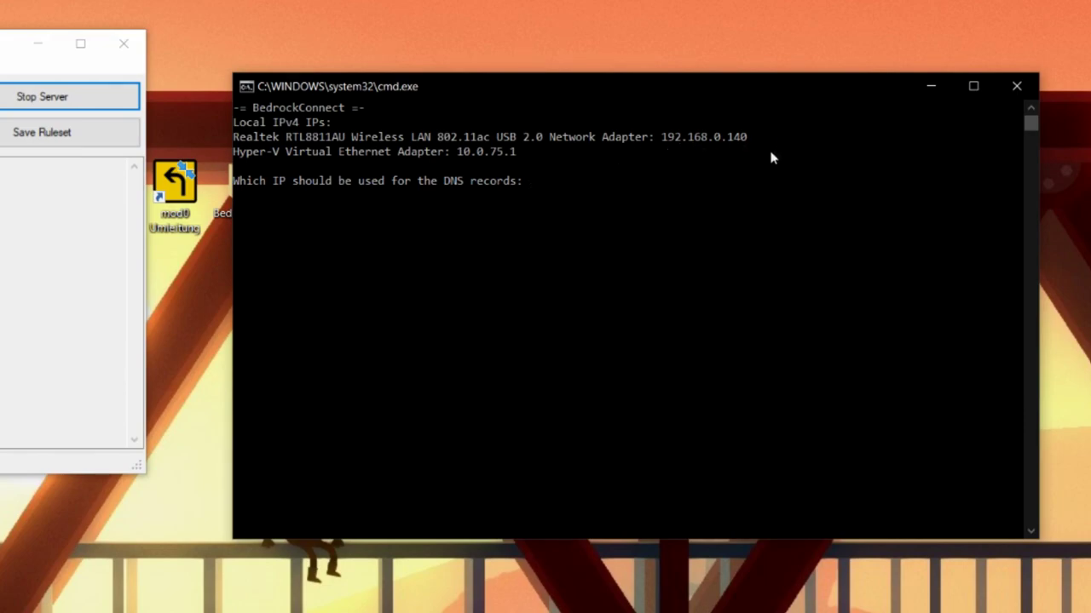
Enter 192.168.0.140 as the IP for the DNS records and move the console window clear of the desktop icons.
{"action": "type", "text": "192.168.0.140"}
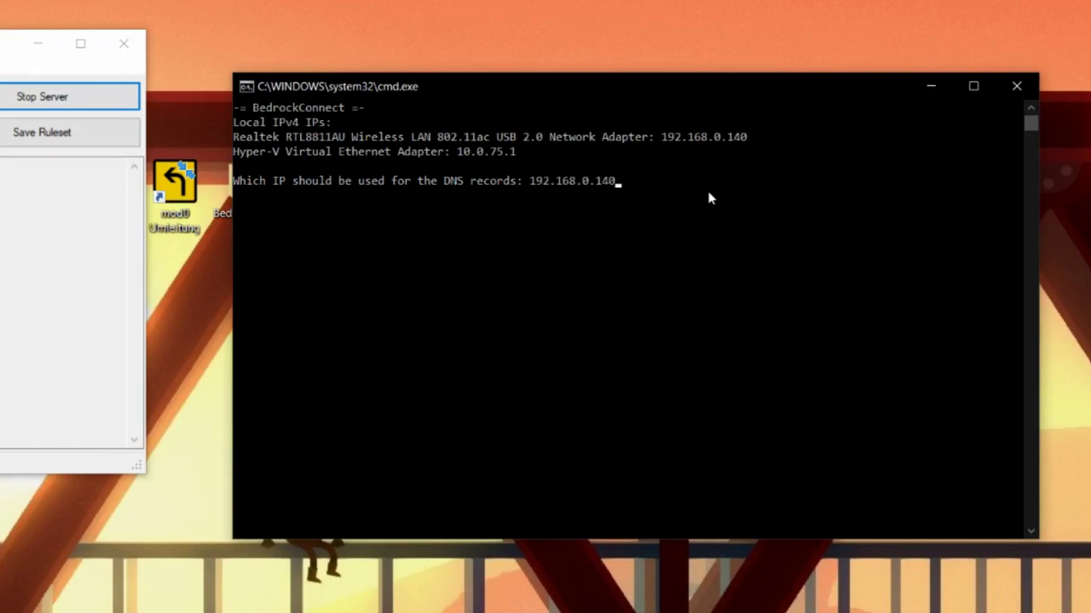
{"action": "key", "text": "Return"}
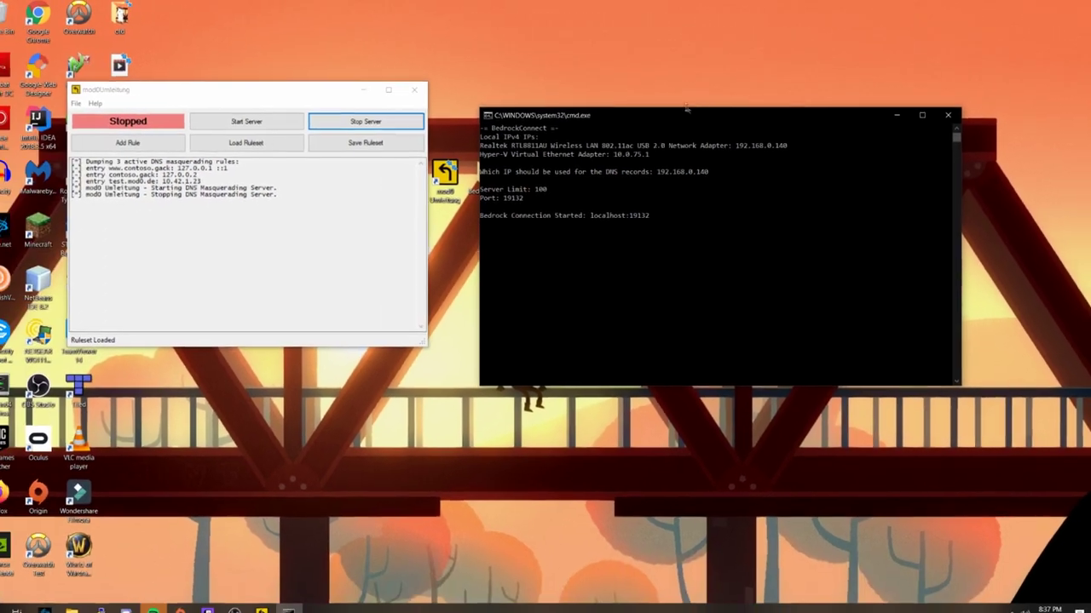
{"action": "left_click_drag", "start_coordinate": [686, 112], "coordinate": [768, 105]}
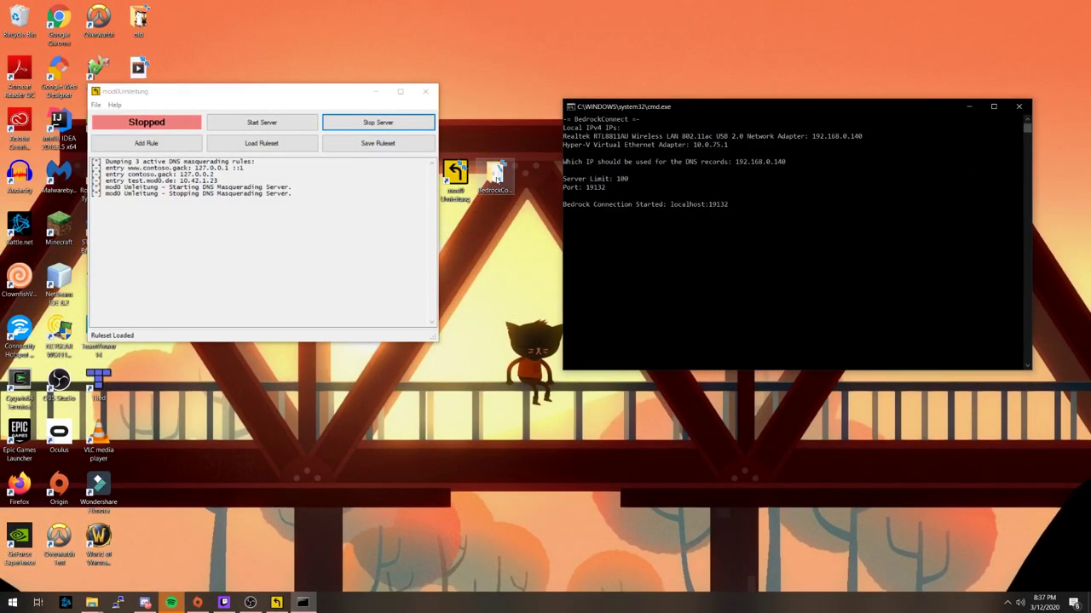
Reopen the BedrockConnect-setup folder and arrange its window beside the mod0Umleitung window.
{"action": "double_click", "coordinate": [497, 178]}
{"action": "left_click_drag", "start_coordinate": [702, 94], "coordinate": [636, 57]}
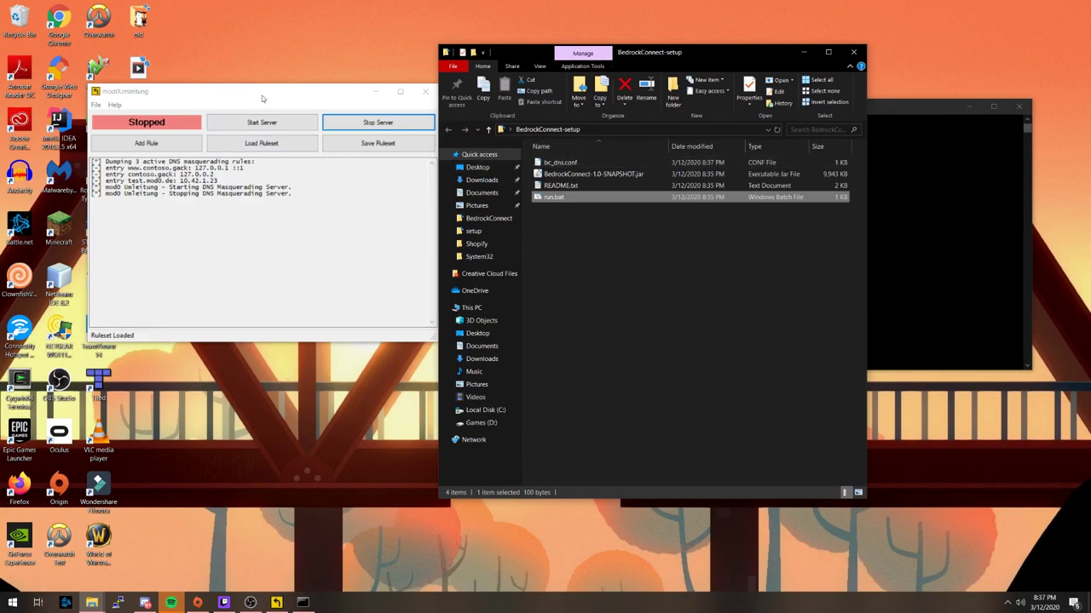
{"action": "left_click_drag", "start_coordinate": [264, 94], "coordinate": [248, 119]}
{"action": "left_click", "coordinate": [299, 219]}
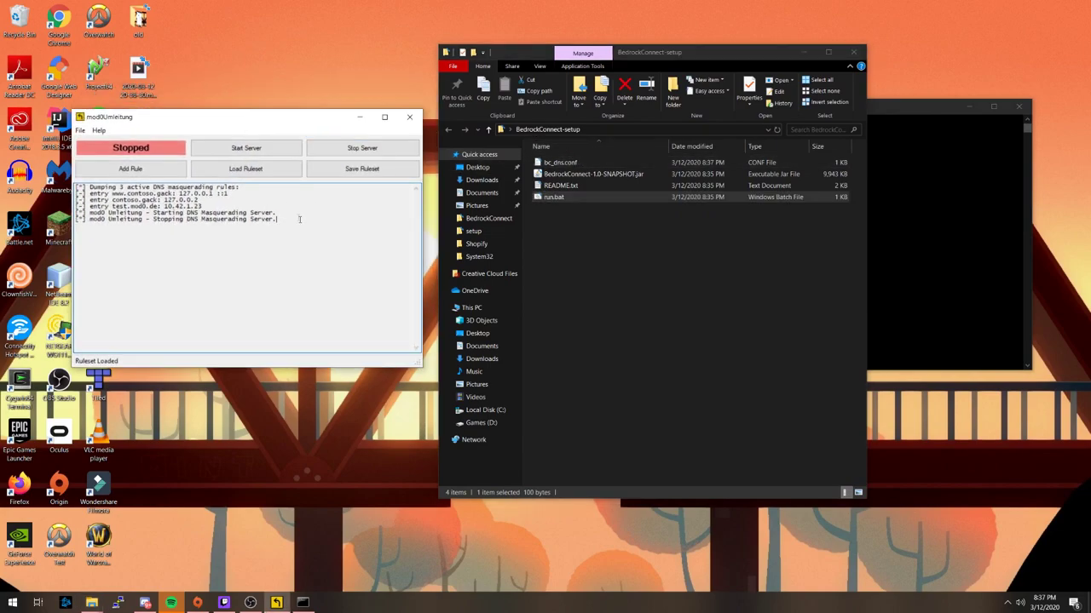
Load the bc_dns.conf ruleset from the BedrockConnect-setup folder on the Desktop into mod0Umleitung.
{"action": "left_click", "coordinate": [274, 169]}
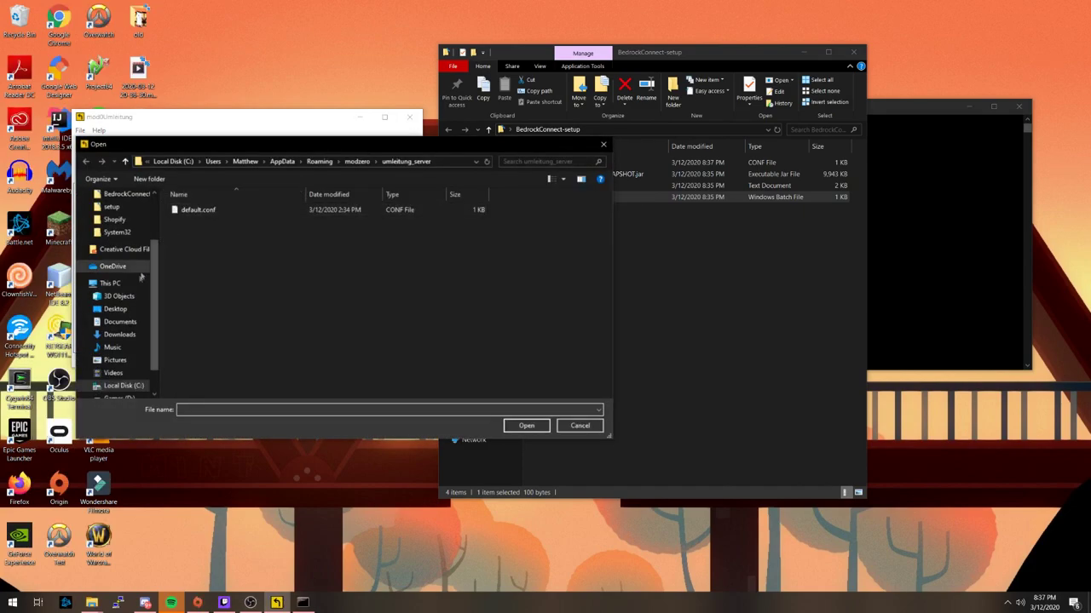
{"action": "left_click", "coordinate": [115, 308]}
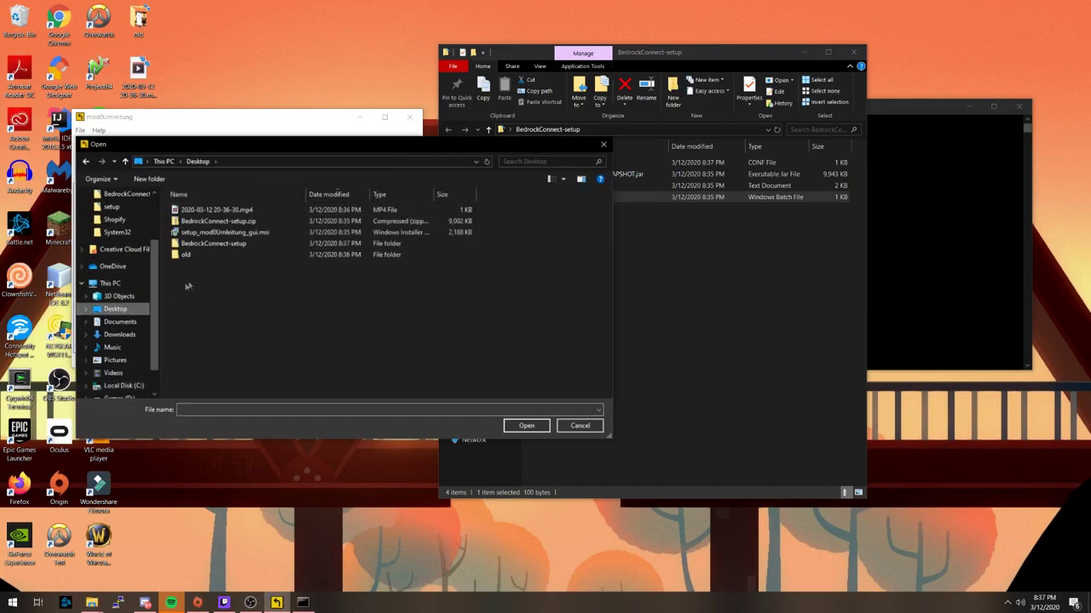
{"action": "double_click", "coordinate": [217, 244]}
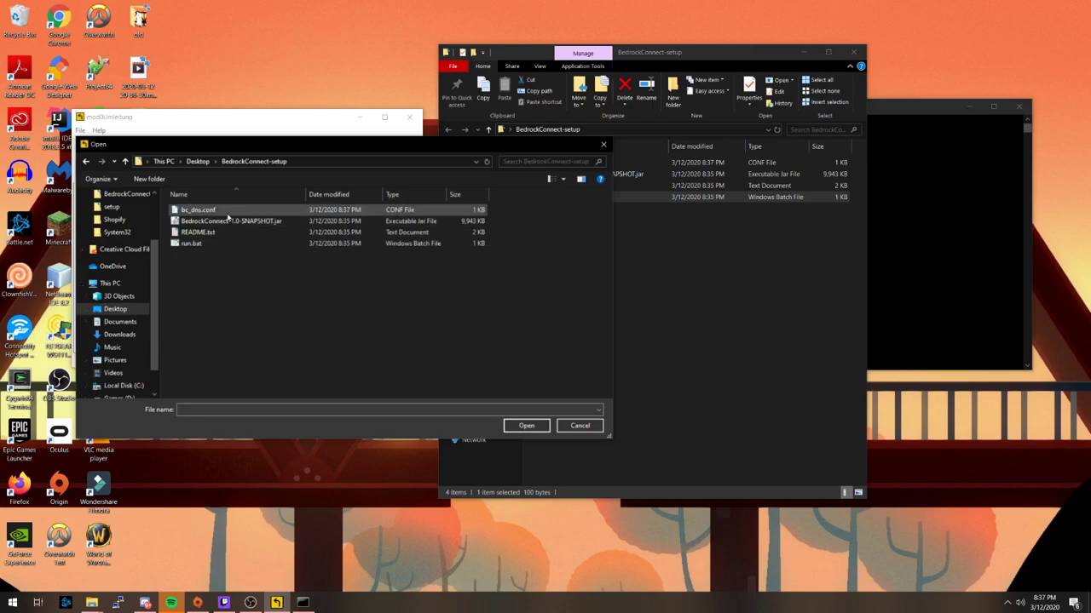
{"action": "left_click", "coordinate": [227, 213]}
{"action": "left_click", "coordinate": [527, 425]}
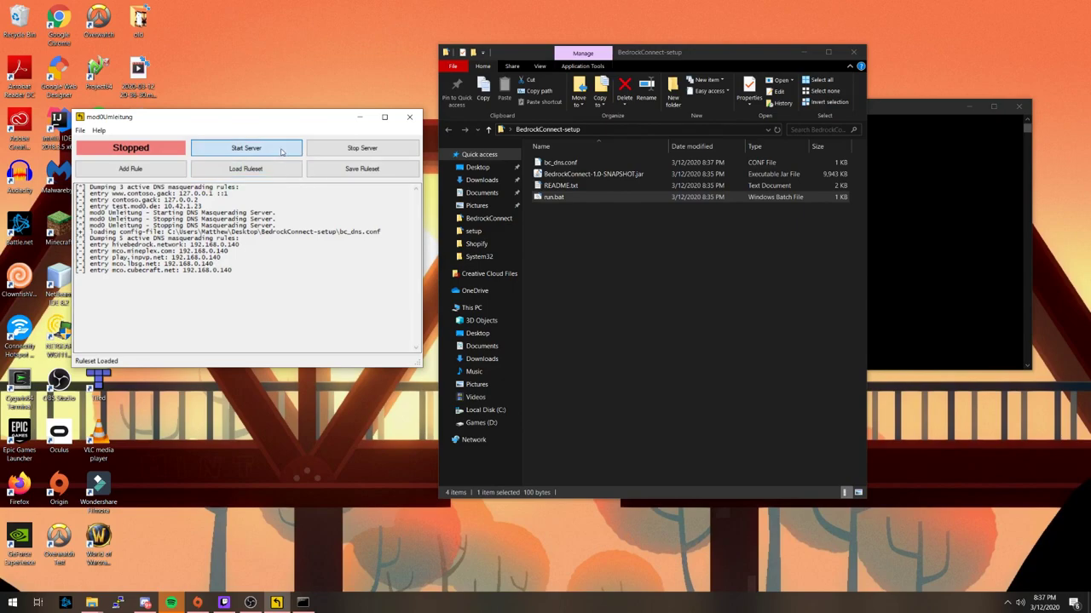
Start the DNS server in mod0Umleitung, then minimize the folder window and reposition the mod0Umleitung window.
{"action": "left_click", "coordinate": [281, 150]}
{"action": "left_click", "coordinate": [801, 53]}
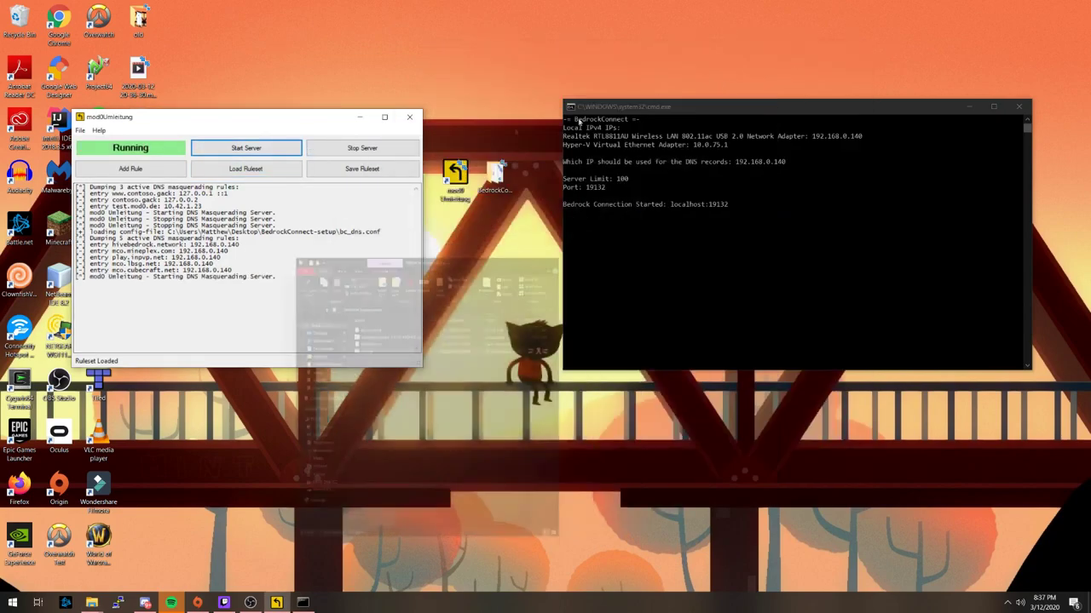
{"action": "left_click_drag", "start_coordinate": [289, 118], "coordinate": [395, 116]}
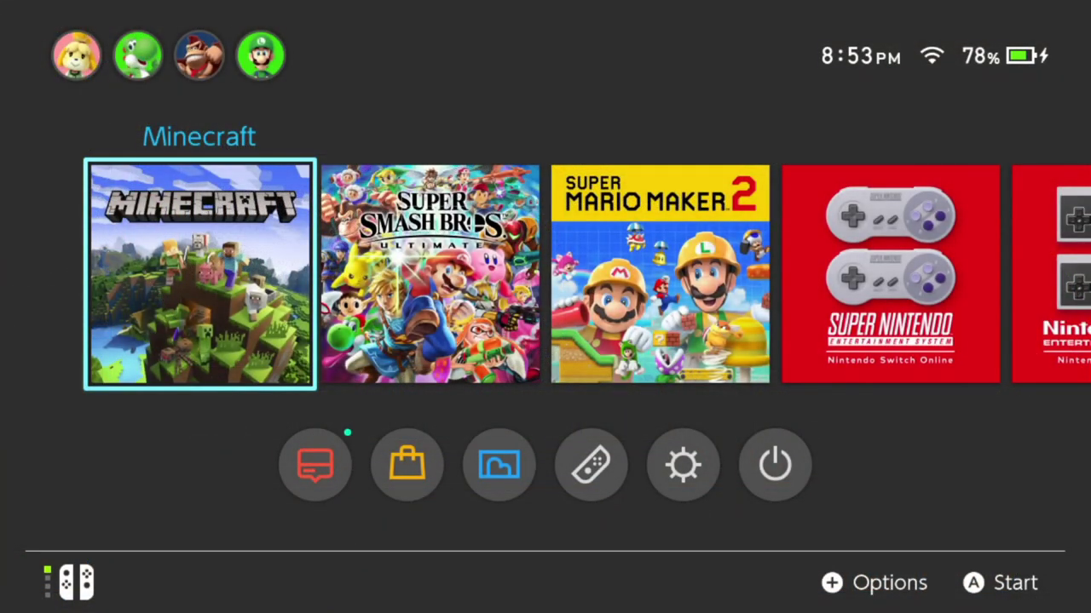
Switch to the Nintendo Switch home screen and open System Settings.
{"action": "key", "text": "Down"}
{"action": "key", "text": "Right"}
{"action": "key", "text": "Right"}
{"action": "key", "text": "Right"}
{"action": "key", "text": "Right"}
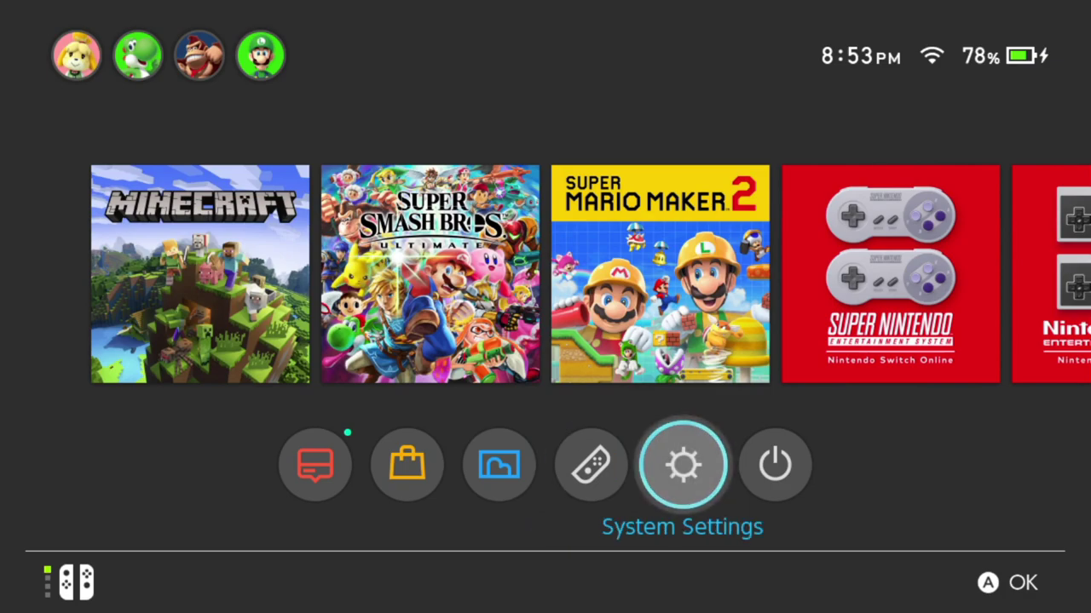
{"action": "key", "text": "Return"}
Go to the Internet Settings and open the settings of the registered network OwO but 5G for changing.
{"action": "key", "text": "Down"}
{"action": "key", "text": "Down"}
{"action": "key", "text": "Down"}
{"action": "key", "text": "Down"}
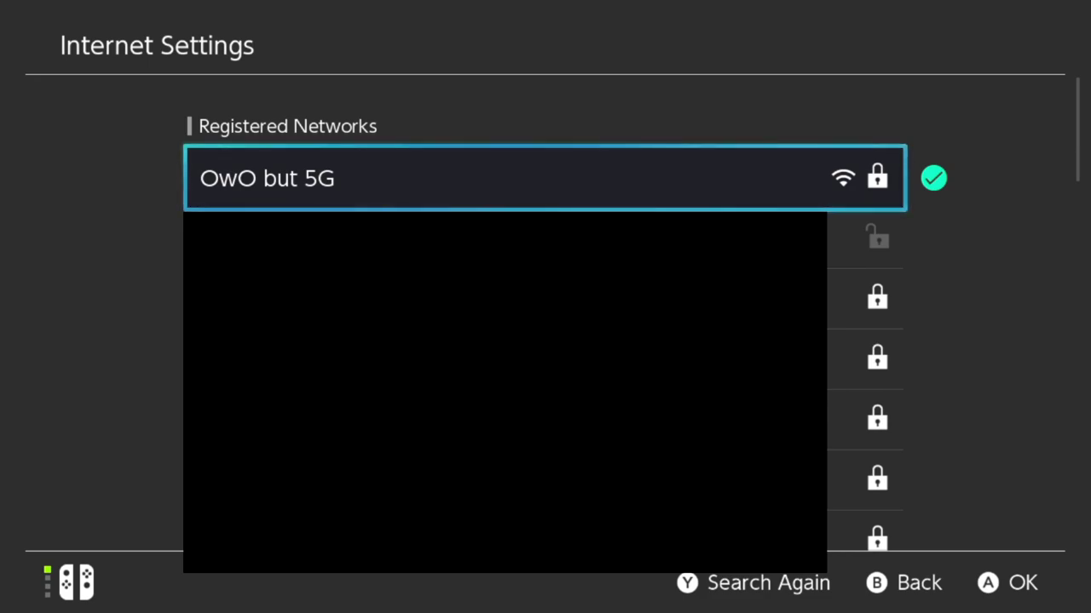
{"action": "key", "text": "Return"}
{"action": "key", "text": "Down"}
{"action": "key", "text": "Return"}
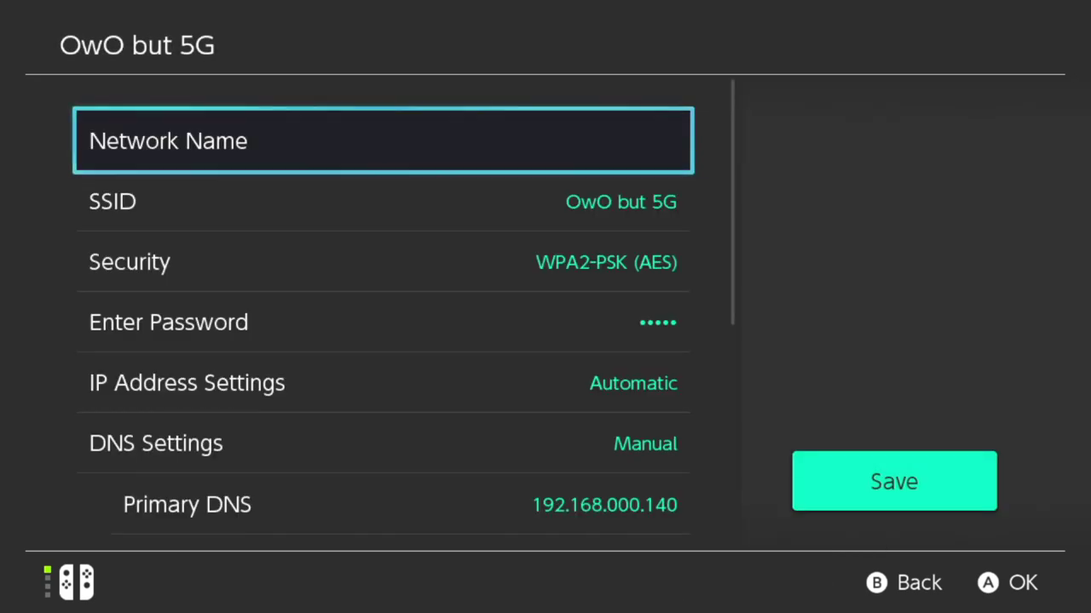
Check the network's Primary DNS and Secondary DNS entries, save the network settings, and return to the home screen.
{"action": "key", "text": "Down"}
{"action": "key", "text": "Down"}
{"action": "key", "text": "Down"}
{"action": "key", "text": "Down"}
{"action": "key", "text": "Down"}
{"action": "key", "text": "Down"}
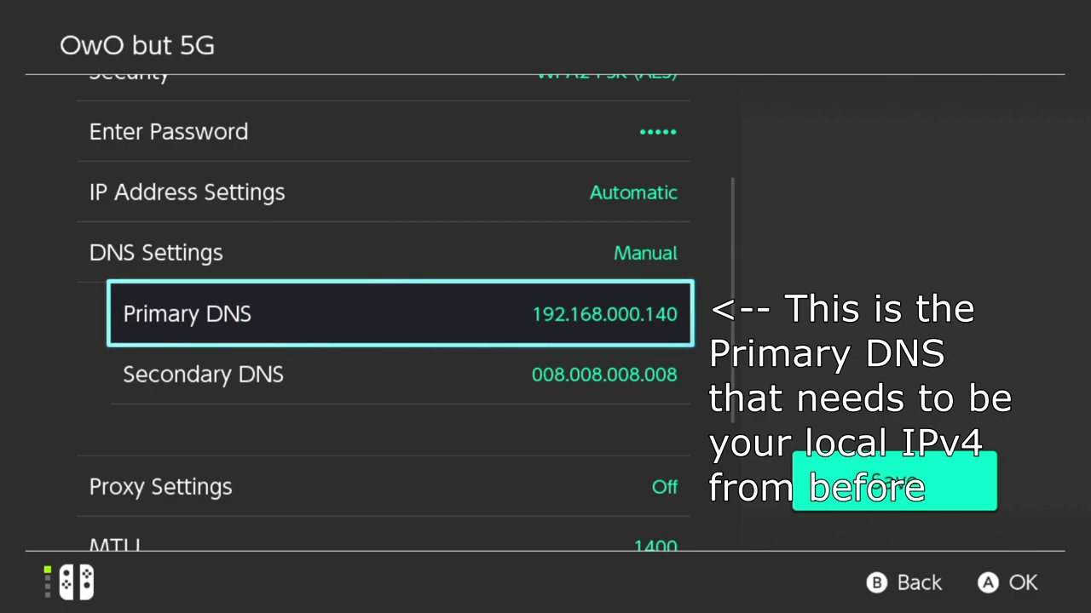
{"action": "key", "text": "Down"}
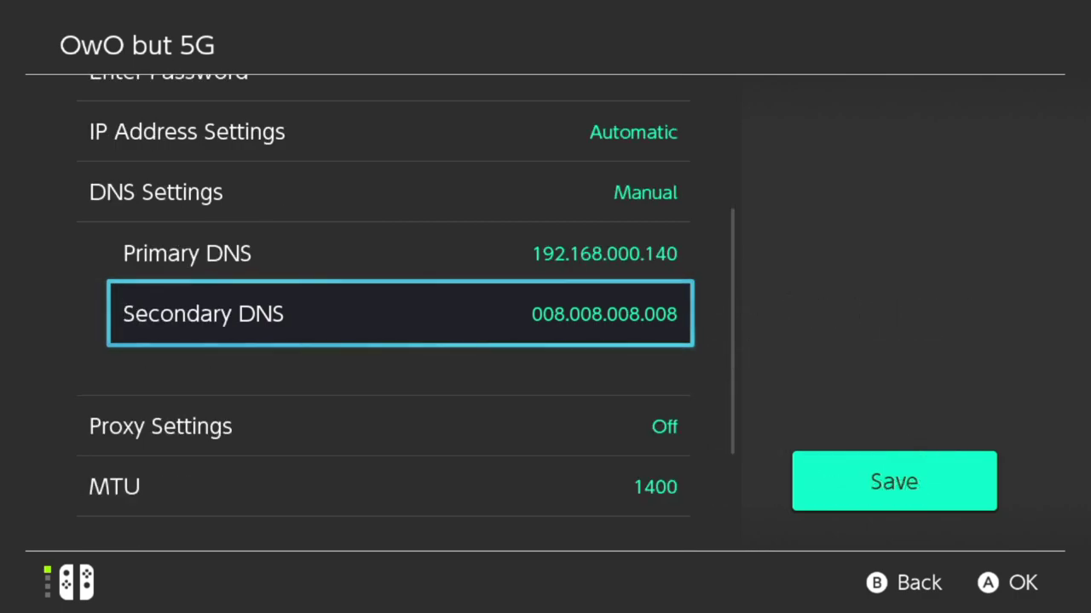
{"action": "key", "text": "Right"}
{"action": "key", "text": "Return"}
{"action": "key", "text": "super"}
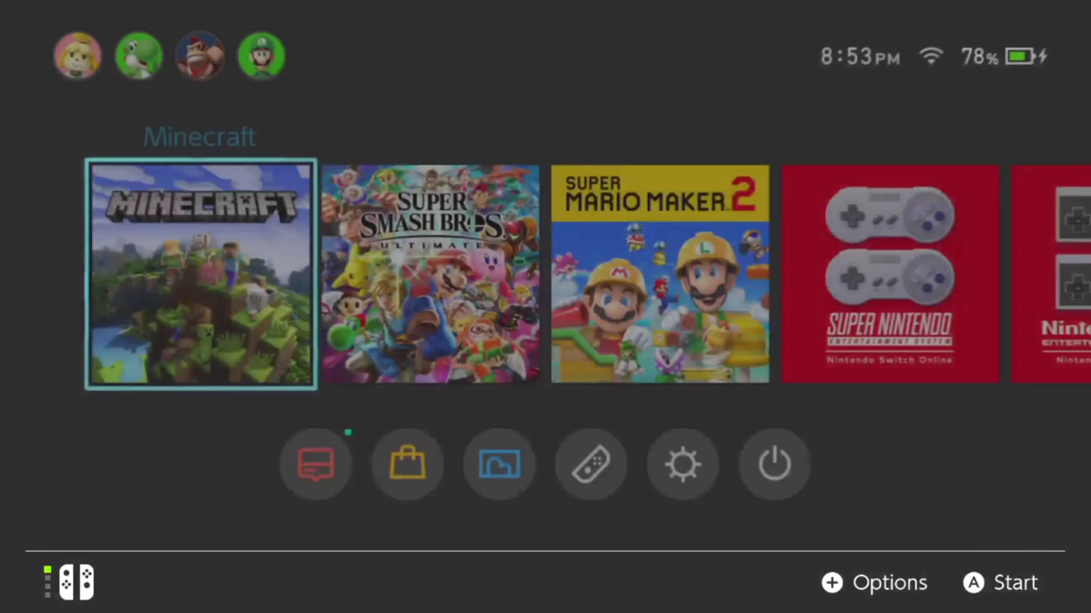
Launch Minecraft and open its list of featured servers.
{"action": "key", "text": "Down"}
{"action": "key", "text": "Up"}
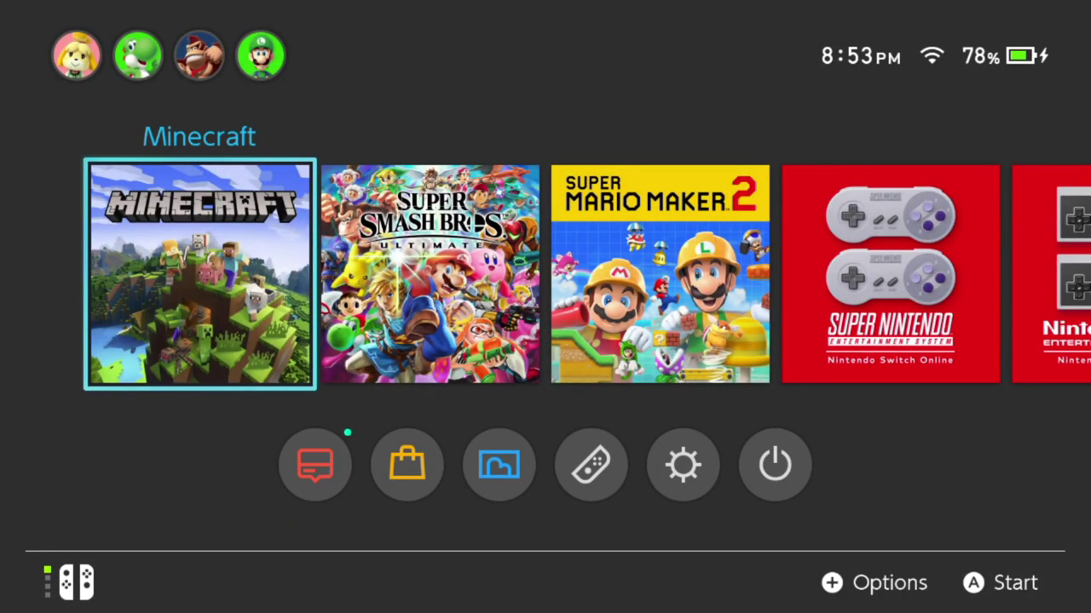
{"action": "key", "text": "Return"}
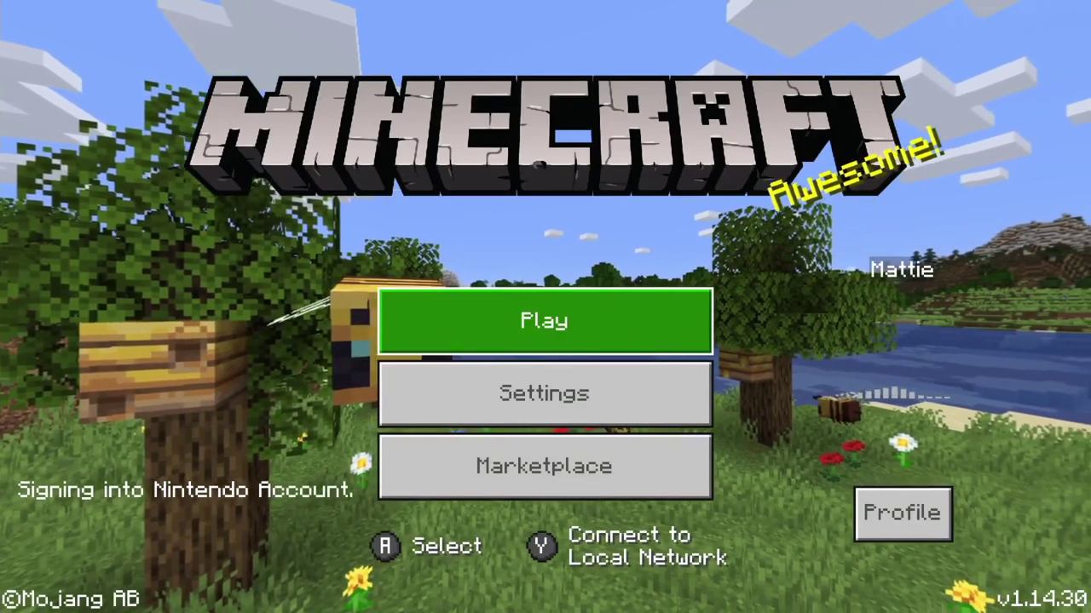
{"action": "key", "text": "Return"}
{"action": "key", "text": "r"}
{"action": "key", "text": "r"}
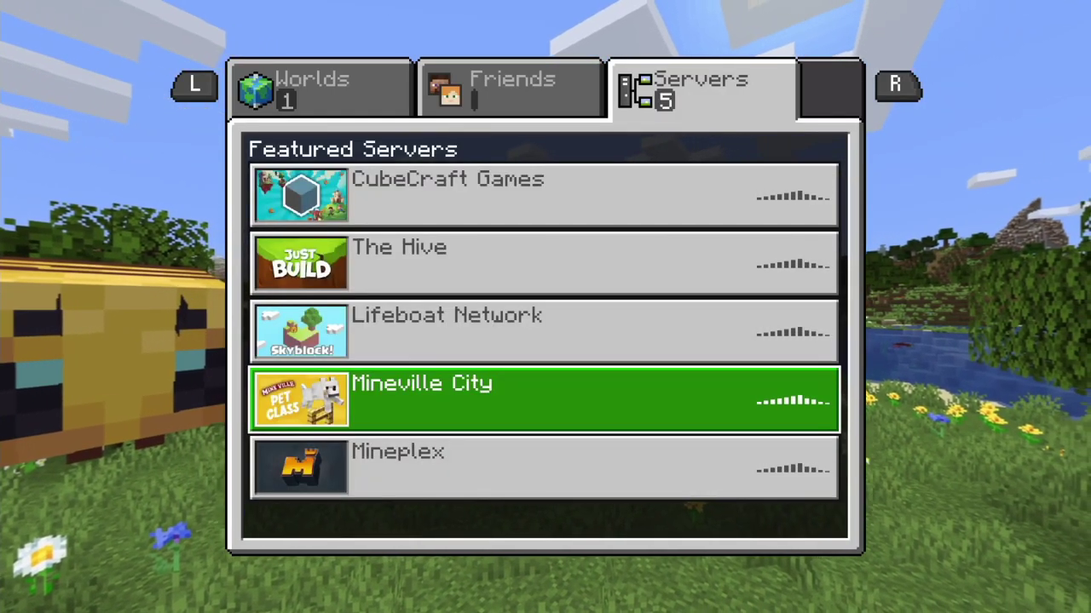
Look over the featured servers and join The Hive to open the BedrockConnect server list.
{"action": "key", "text": "Up"}
{"action": "key", "text": "Up"}
{"action": "key", "text": "Down"}
{"action": "key", "text": "Down"}
{"action": "key", "text": "Down"}
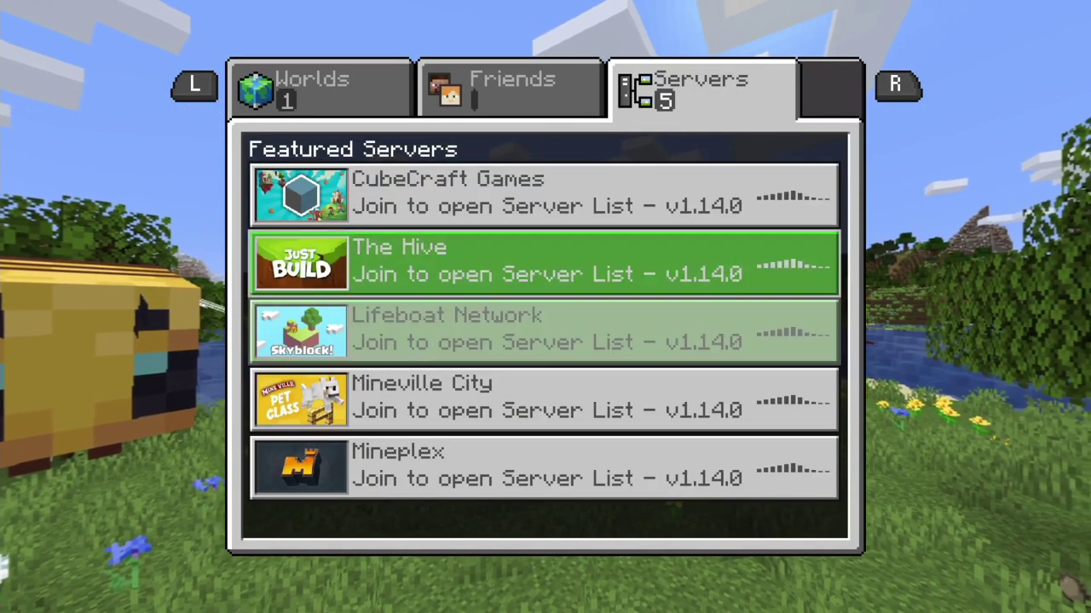
{"action": "key", "text": "Up"}
{"action": "key", "text": "Up"}
{"action": "key", "text": "Up"}
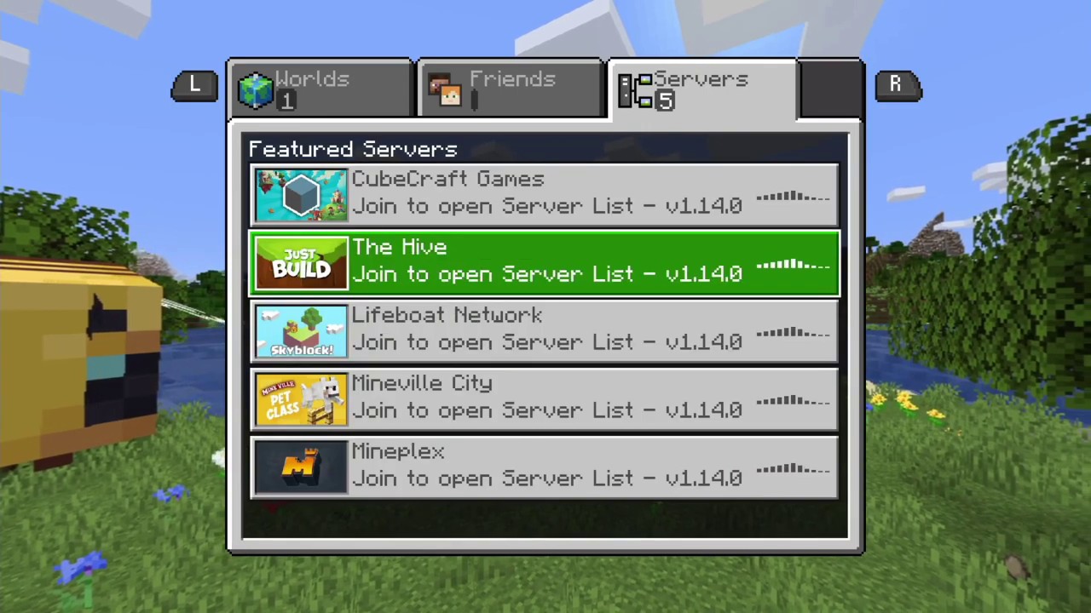
{"action": "key", "text": "Return"}
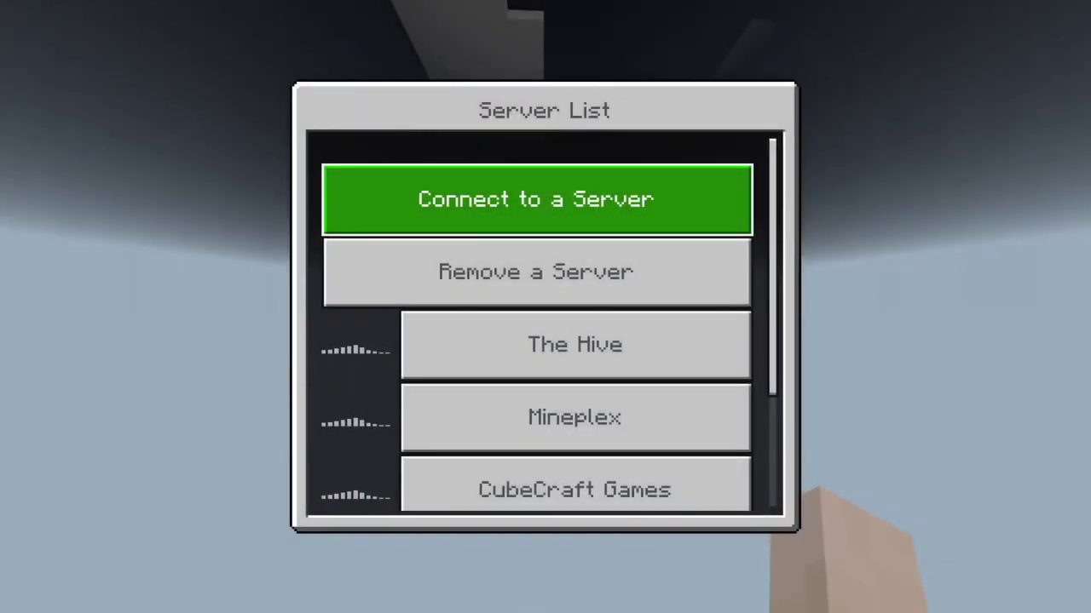
Look over the Server List options, open the Connect to a Server form, and select its Server Address field.
{"action": "key", "text": "Down"}
{"action": "key", "text": "Down"}
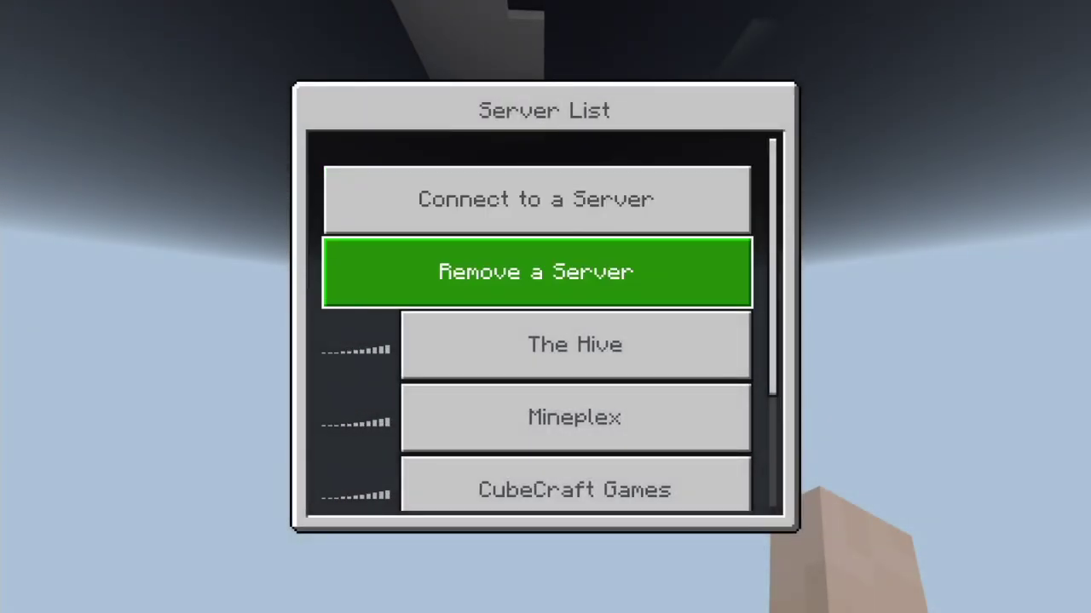
{"action": "scroll", "coordinate": [537, 323], "scroll_direction": "up", "scroll_amount": 2}
{"action": "key", "text": "Up"}
{"action": "key", "text": "Up"}
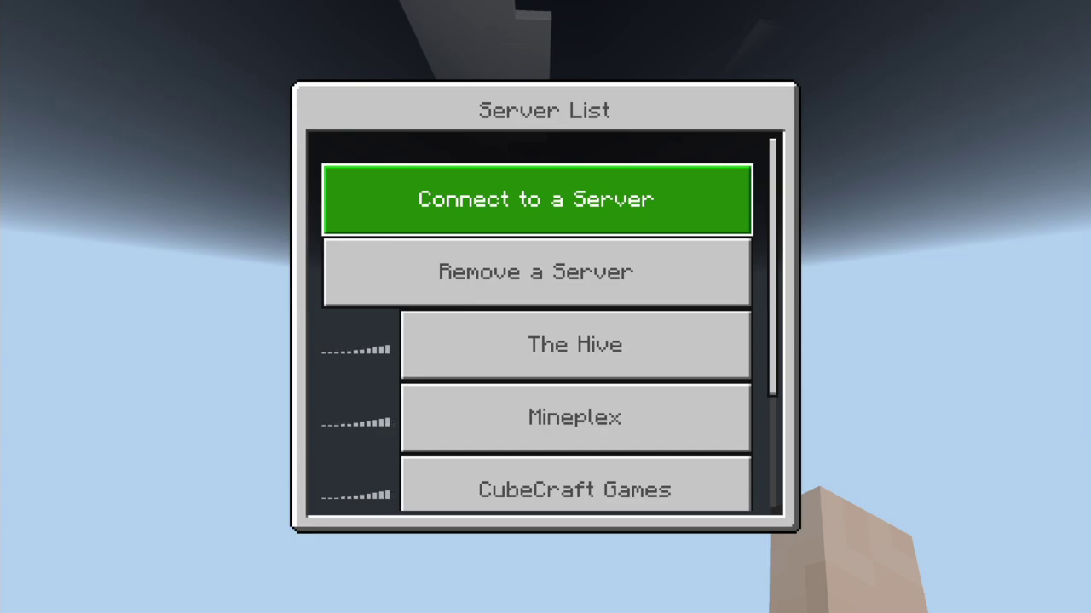
{"action": "key", "text": "Return"}
{"action": "key", "text": "Up"}
{"action": "key", "text": "Up"}
{"action": "key", "text": "Up"}
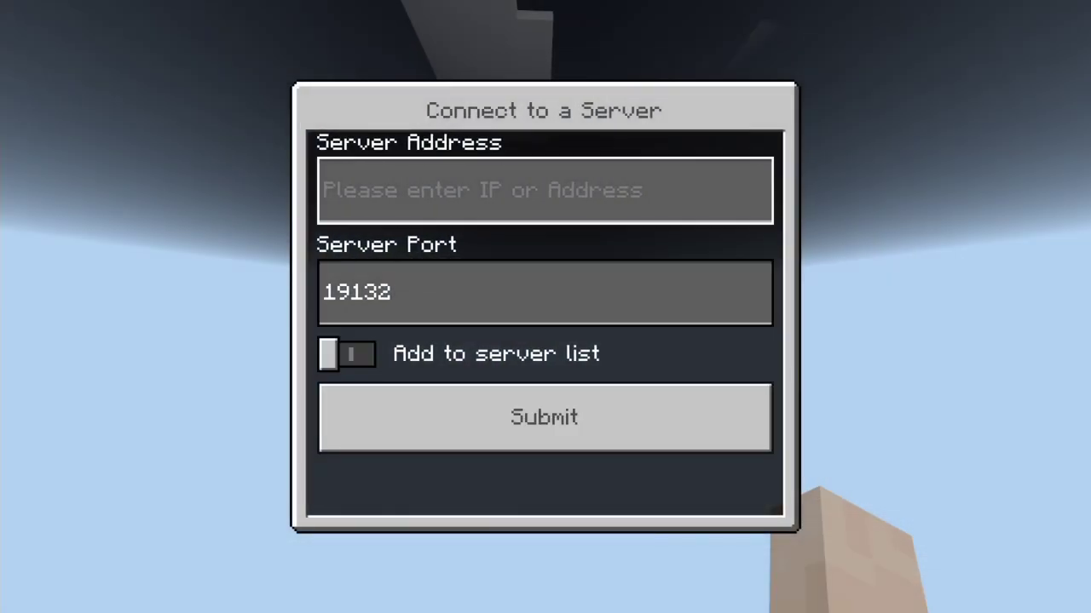